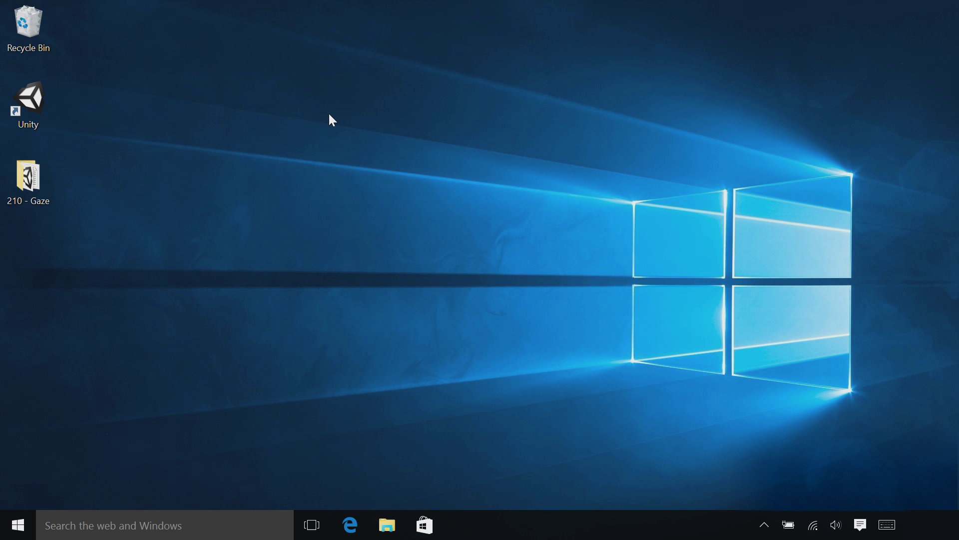
# Step: Launch Unity and start a new project named ModelExplorer
pyautogui.doubleClick(42, 113)
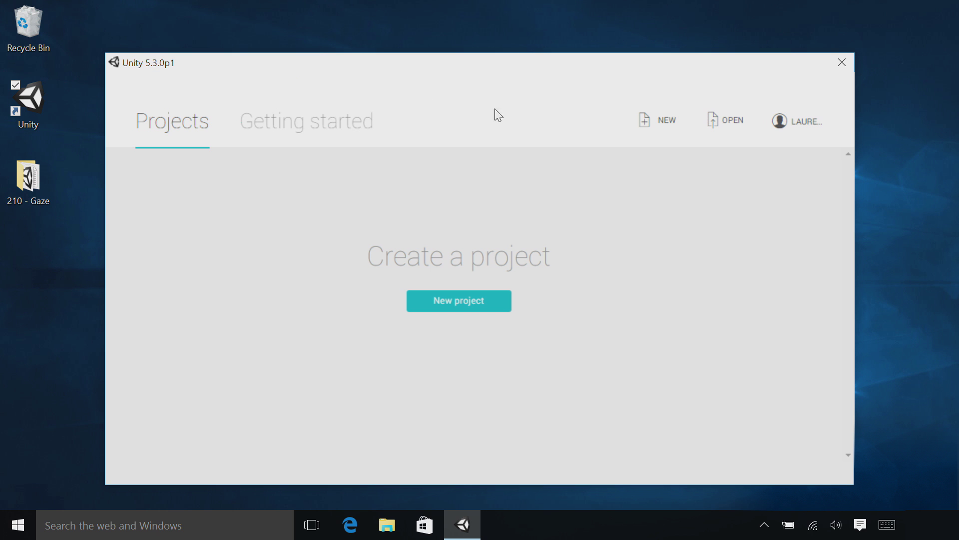
pyautogui.click(657, 124)
pyautogui.moveTo(497, 225); pyautogui.dragTo(265, 243)
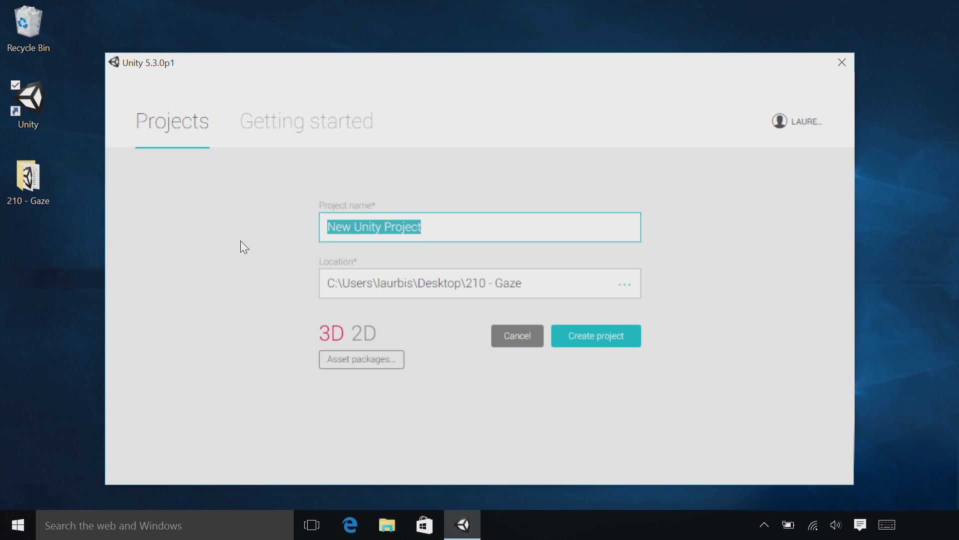
pyautogui.write('ModelExplorer')
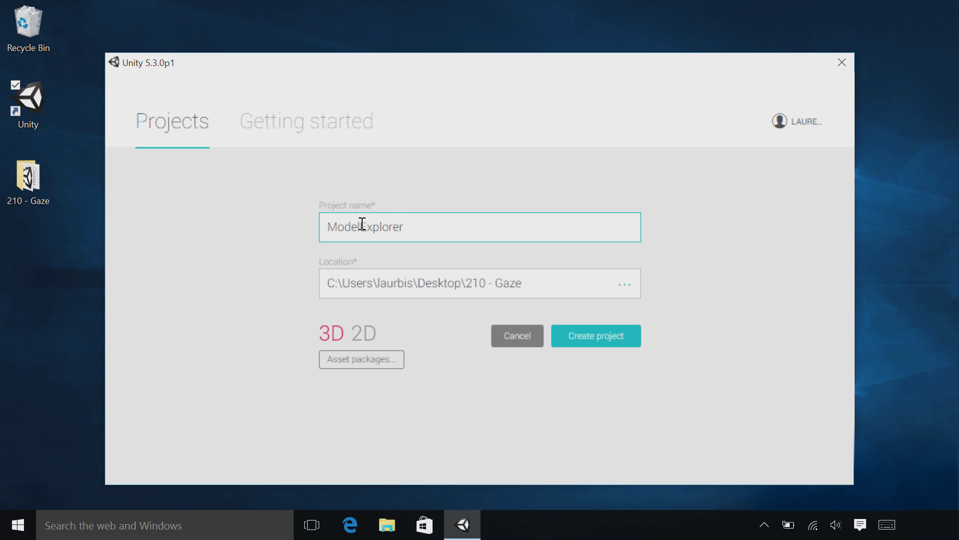
# Step: Set the project location to Desktop\210 - Gaze and create the project
pyautogui.click(622, 289)
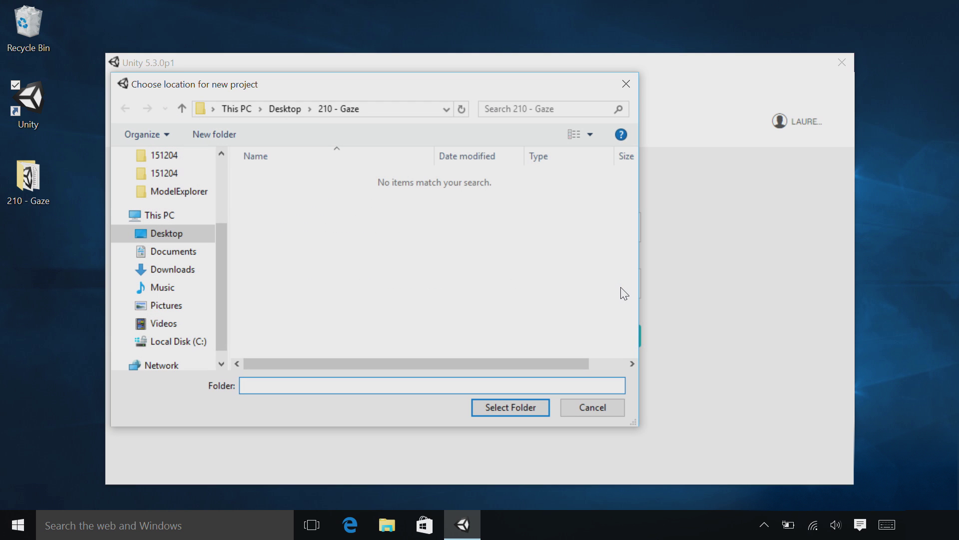
pyautogui.click(291, 106)
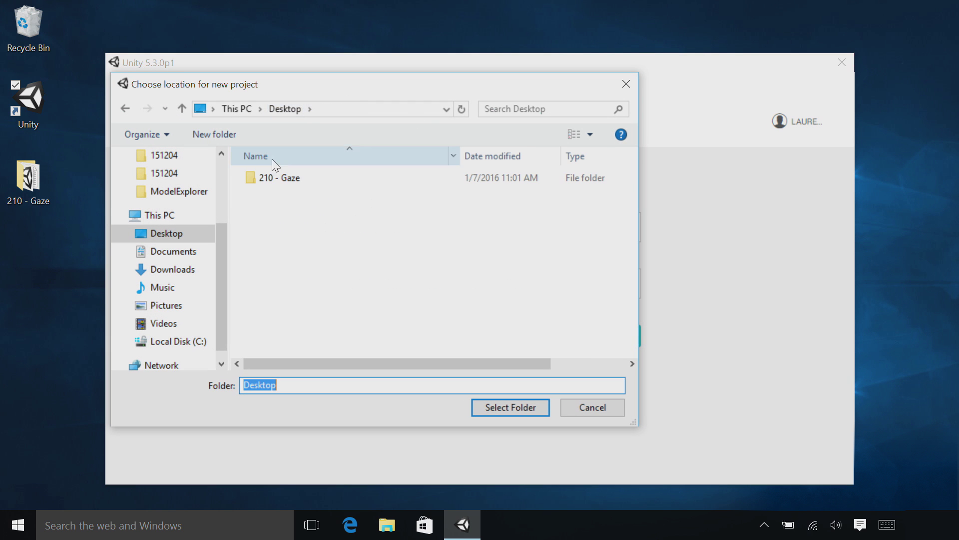
pyautogui.doubleClick(280, 179)
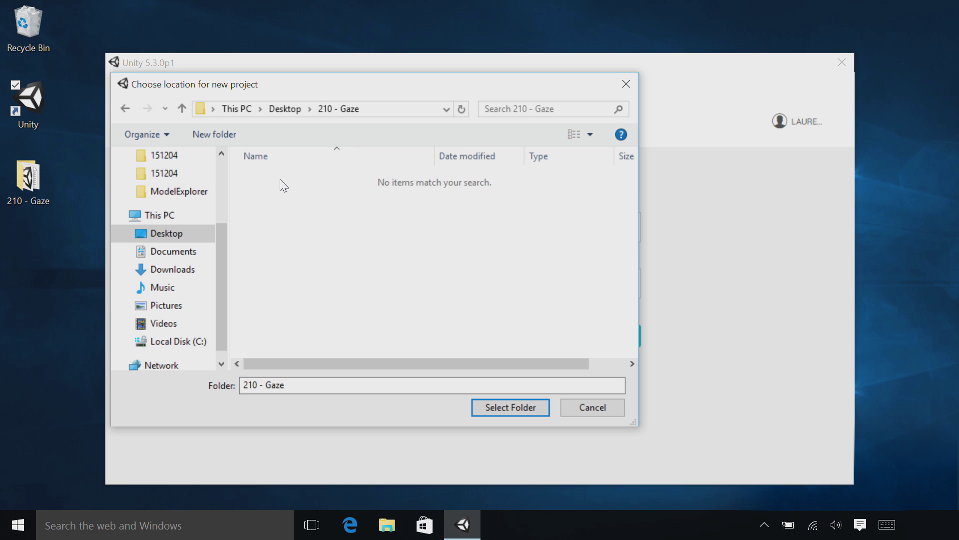
pyautogui.click(494, 413)
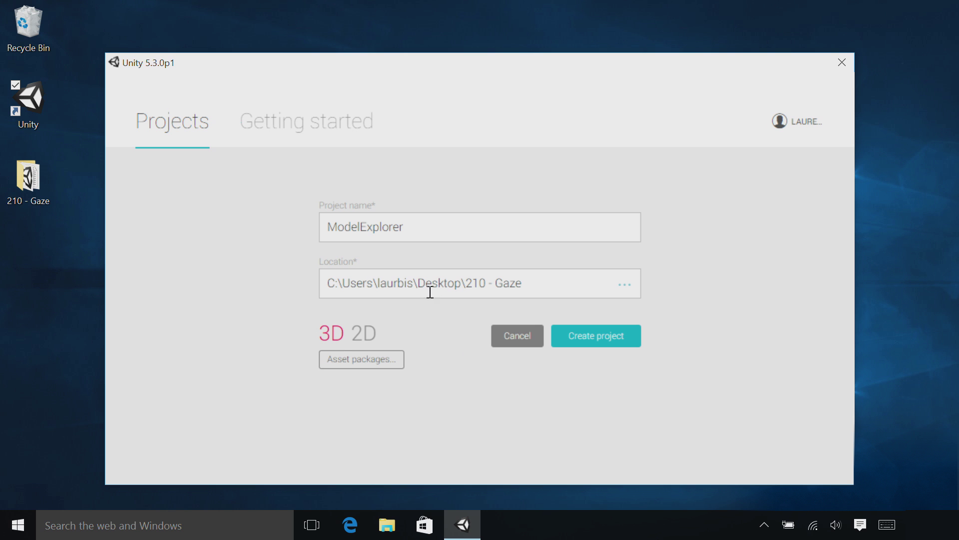
pyautogui.click(602, 336)
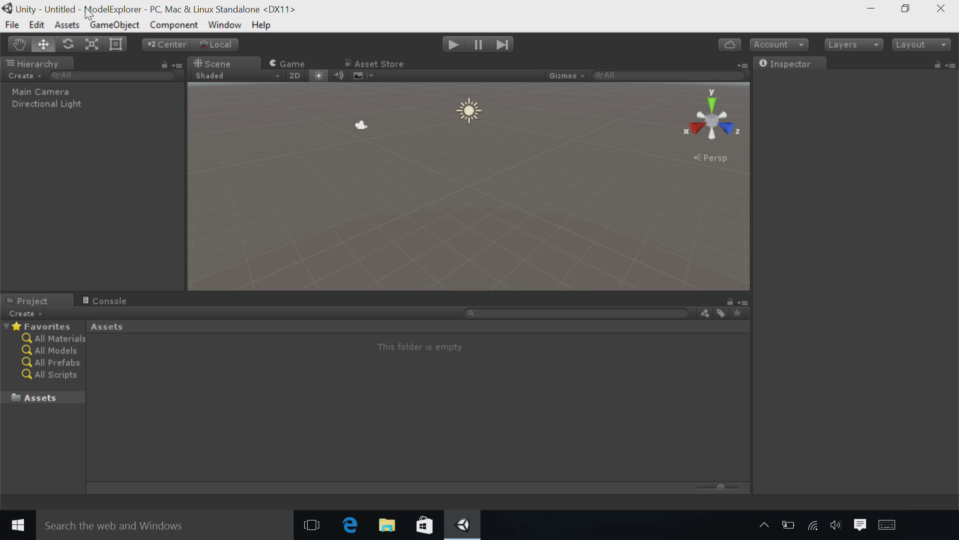
# Step: Open the Player settings from Edit > Project Settings > Player
pyautogui.click(38, 25)
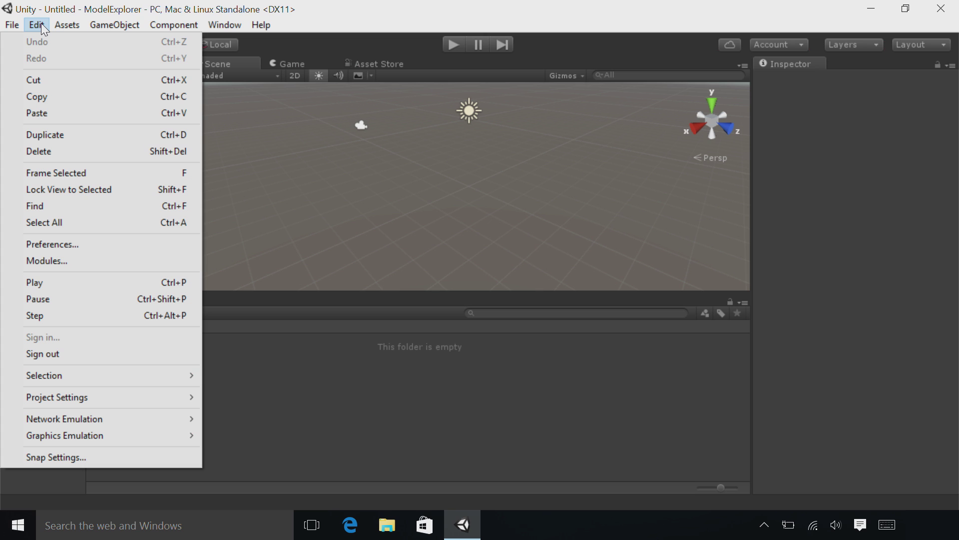
pyautogui.moveTo(71, 397)
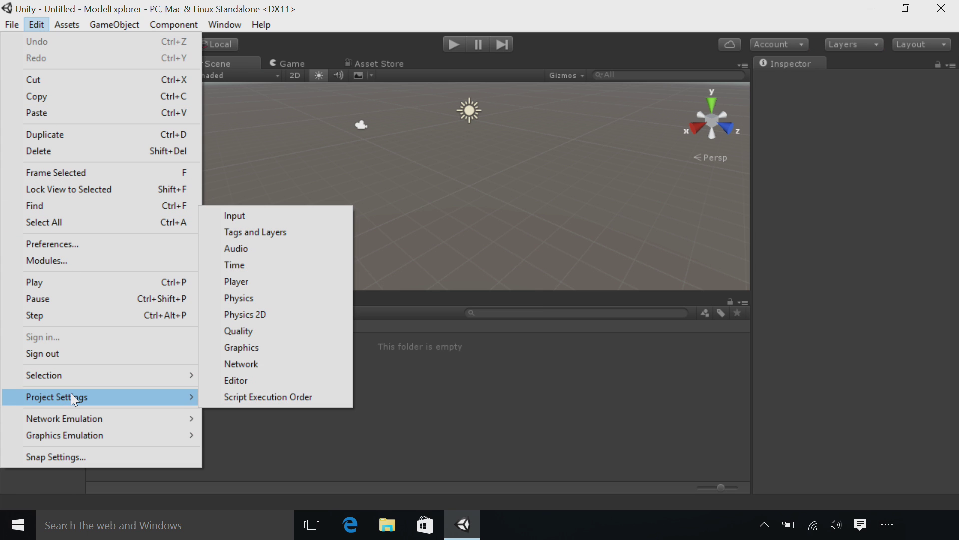
pyautogui.click(288, 282)
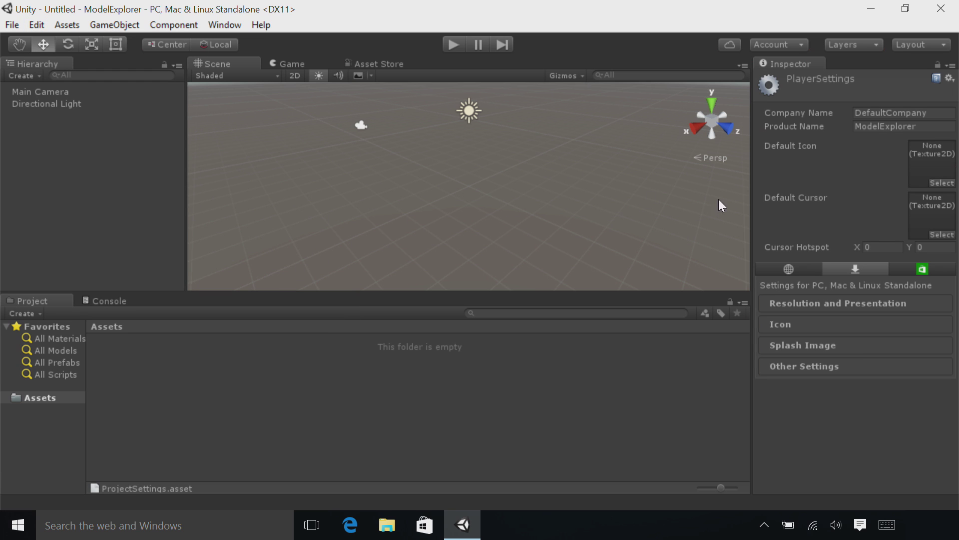
# Step: On the Windows Store tab, enable 16-bit depth buffers and set Job Scheduler Profile to Low Power
pyautogui.click(922, 271)
pyautogui.scroll(-2, 958, 295)
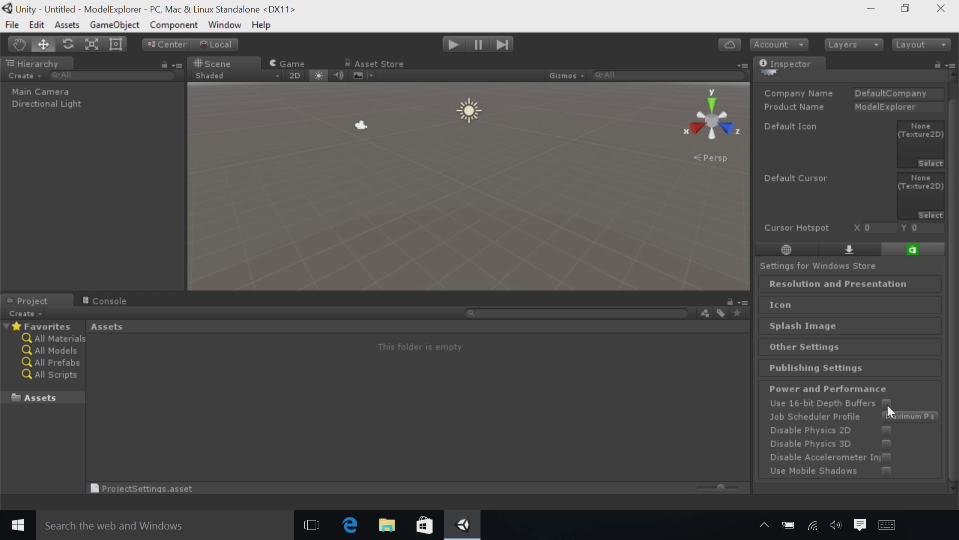
pyautogui.click(888, 403)
pyautogui.click(925, 417)
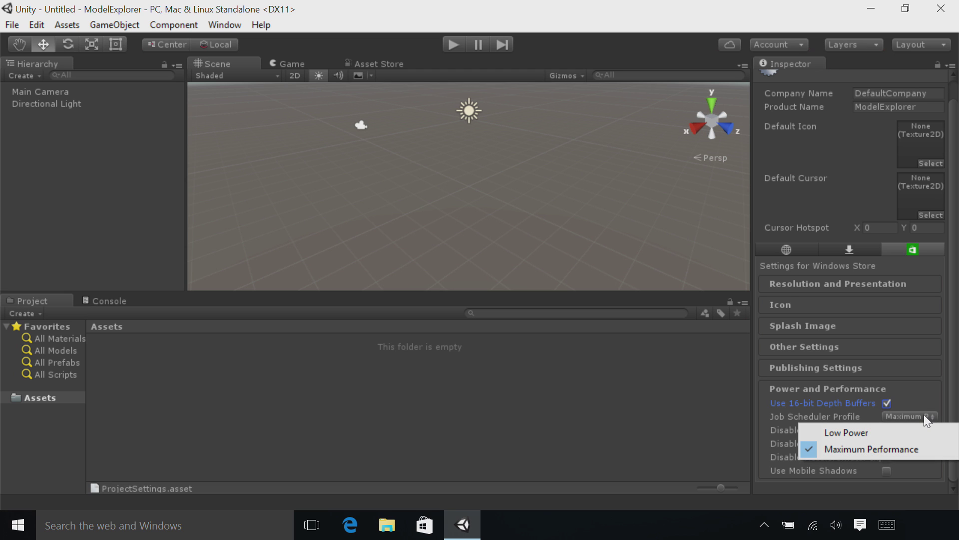
pyautogui.click(924, 429)
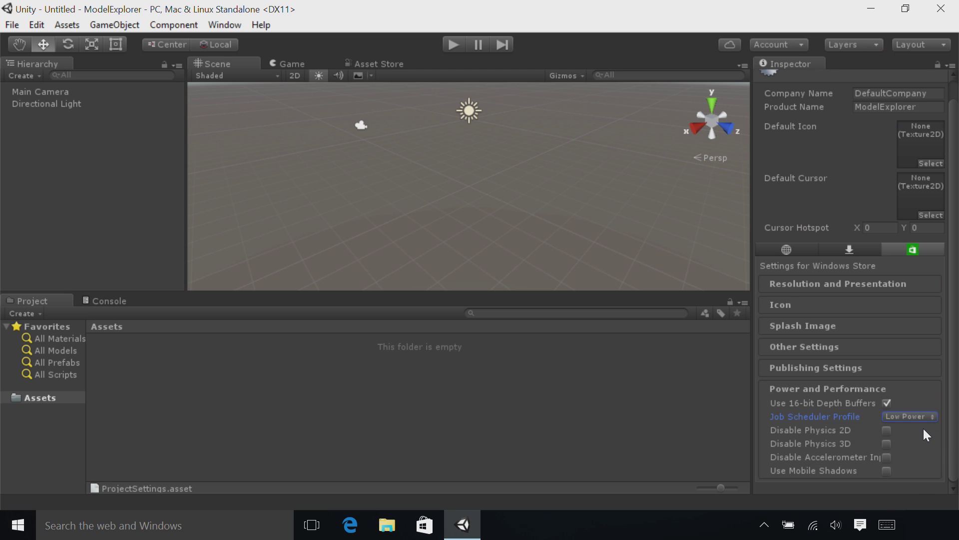
# Step: Disable Physics 2D and accelerometer input, and enable mobile shadows with a graphics reload
pyautogui.click(886, 430)
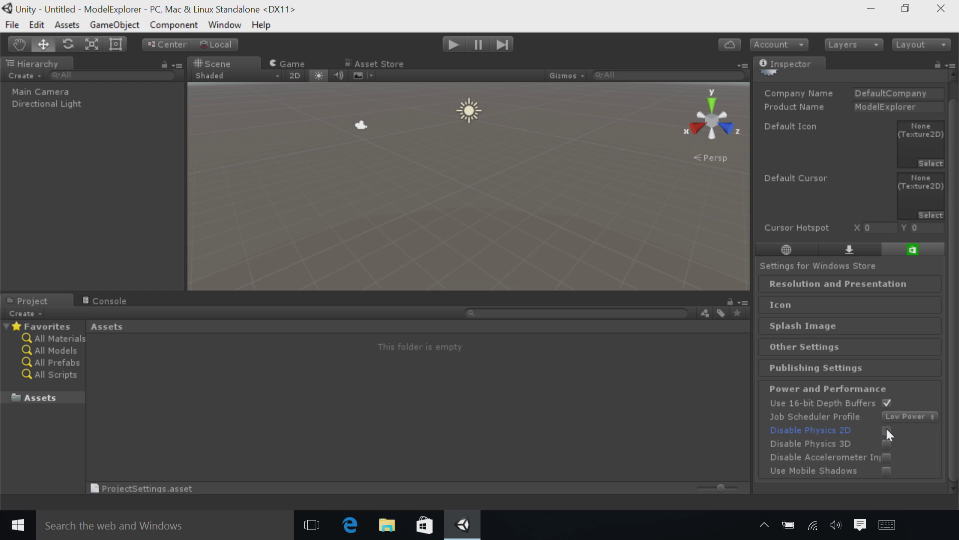
pyautogui.click(887, 457)
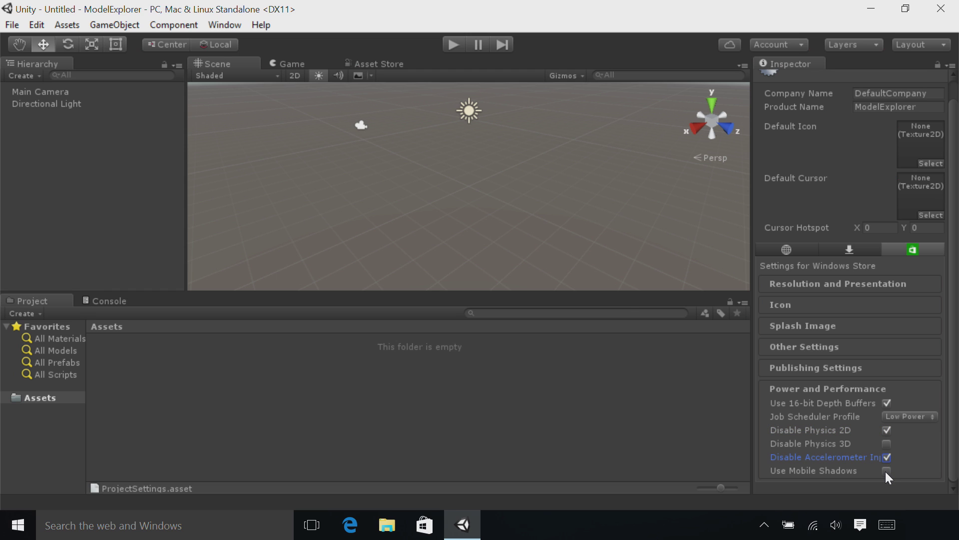
pyautogui.click(887, 471)
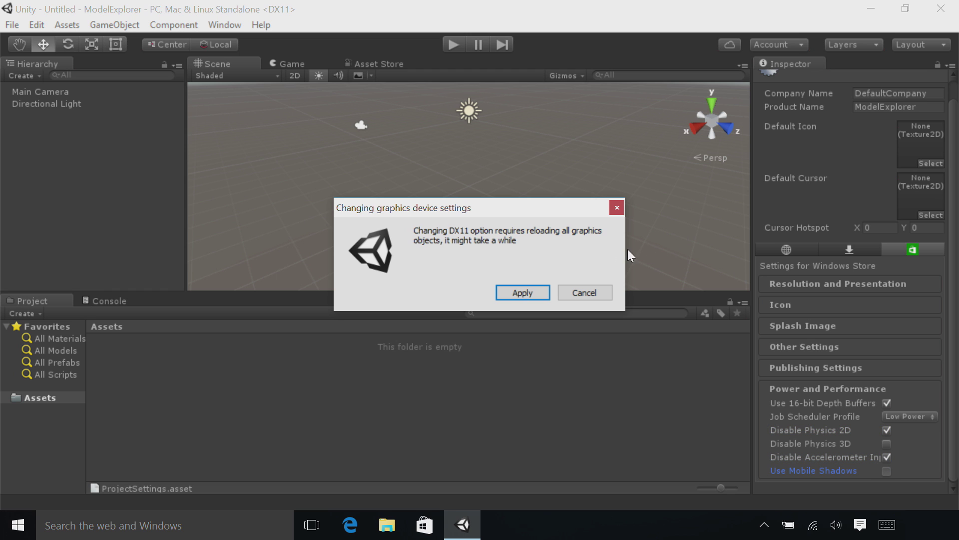
pyautogui.click(517, 294)
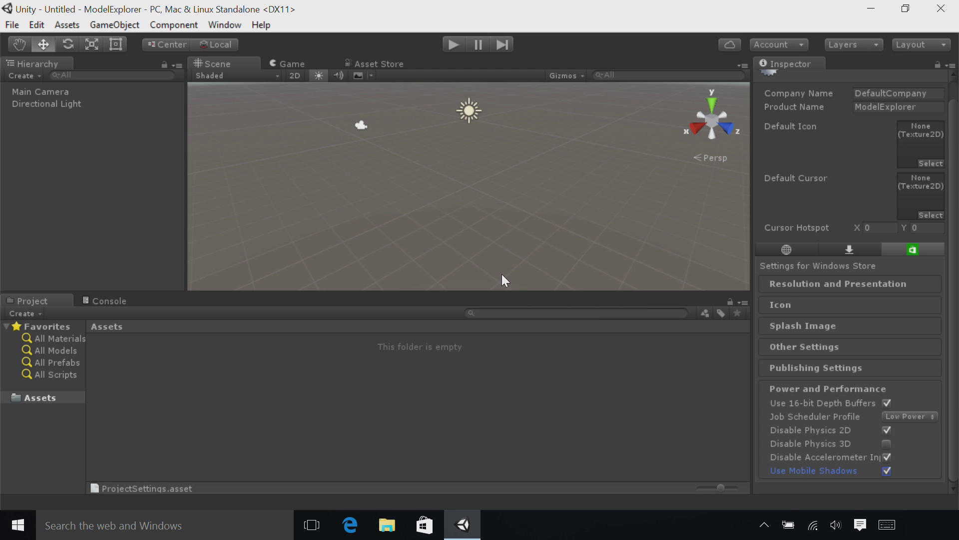
pyautogui.click(38, 25)
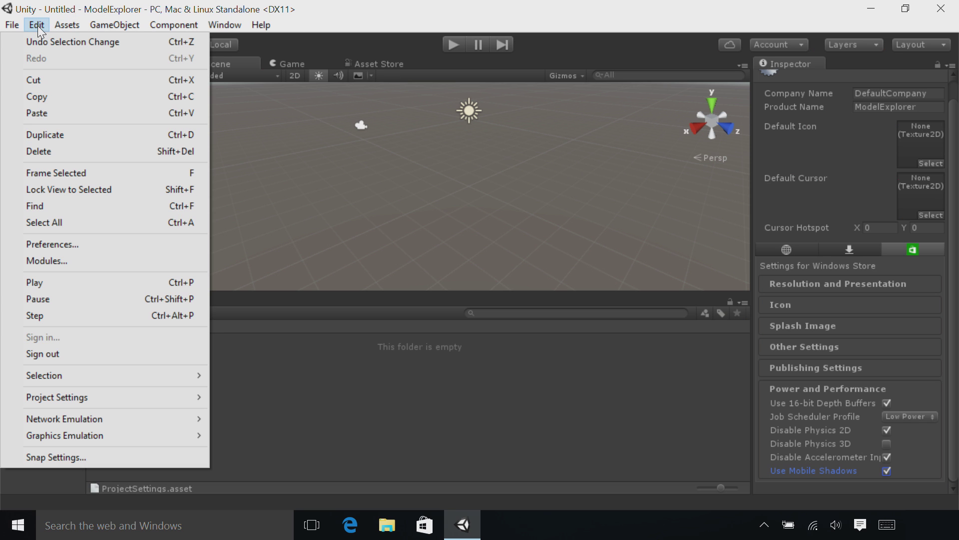
# Step: In Quality settings, set Fastest as the default for Windows Store, Standalone and web platforms
pyautogui.moveTo(144, 399)
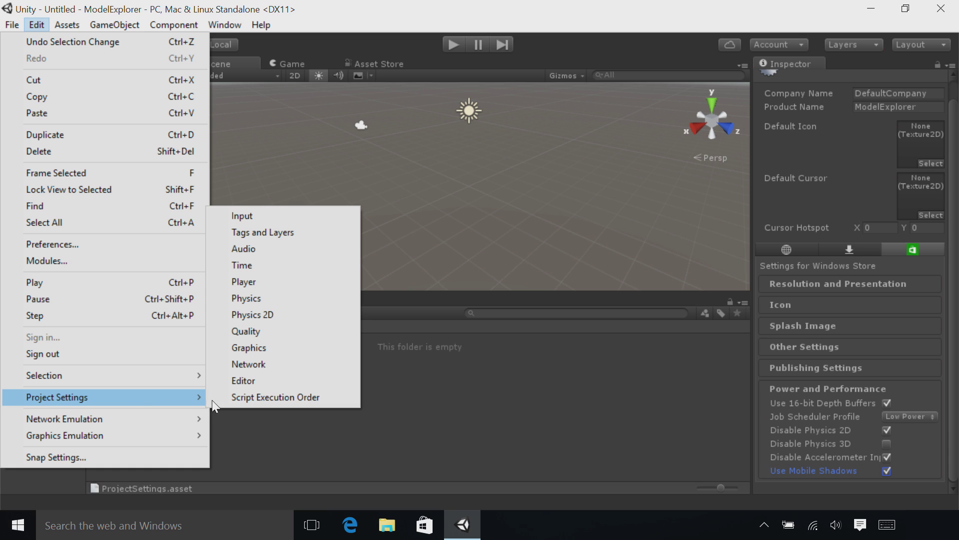
pyautogui.click(293, 339)
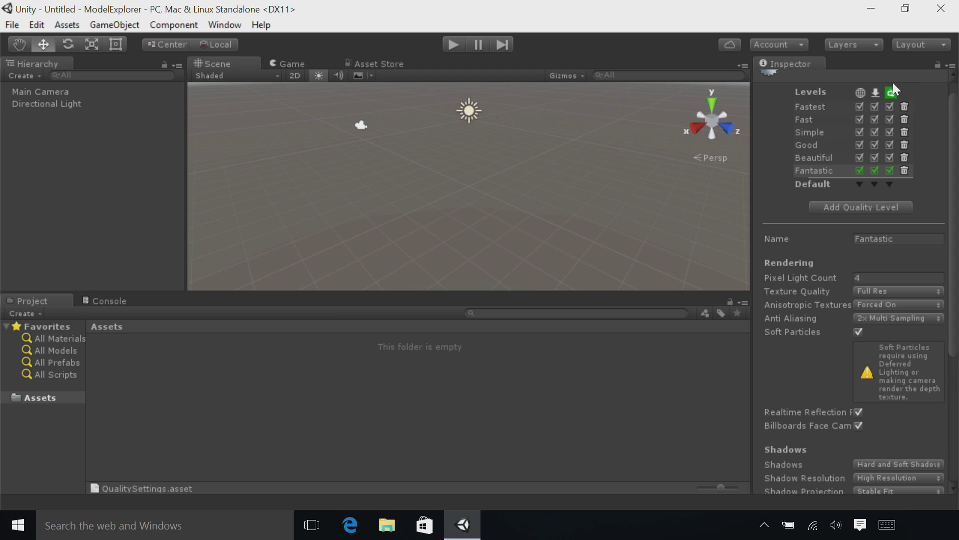
pyautogui.click(892, 185)
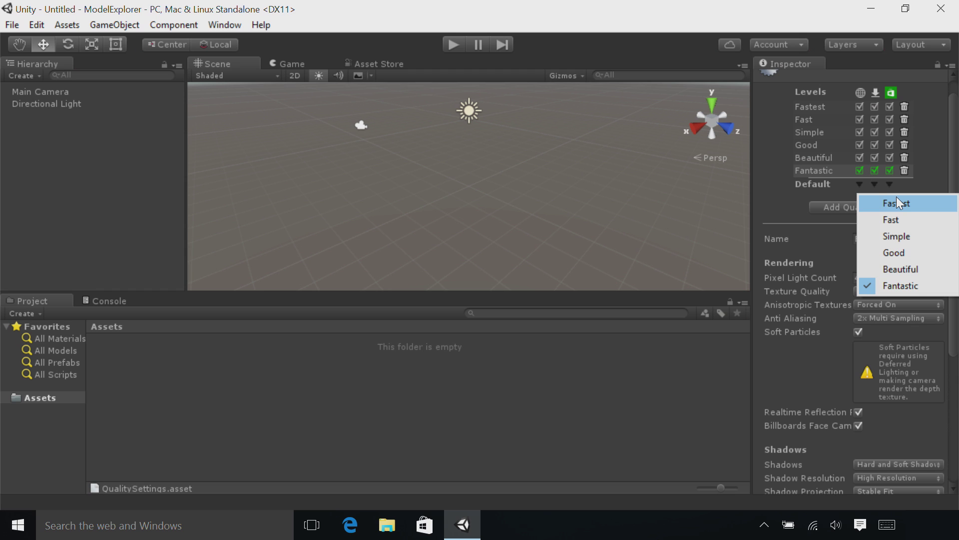
pyautogui.click(897, 200)
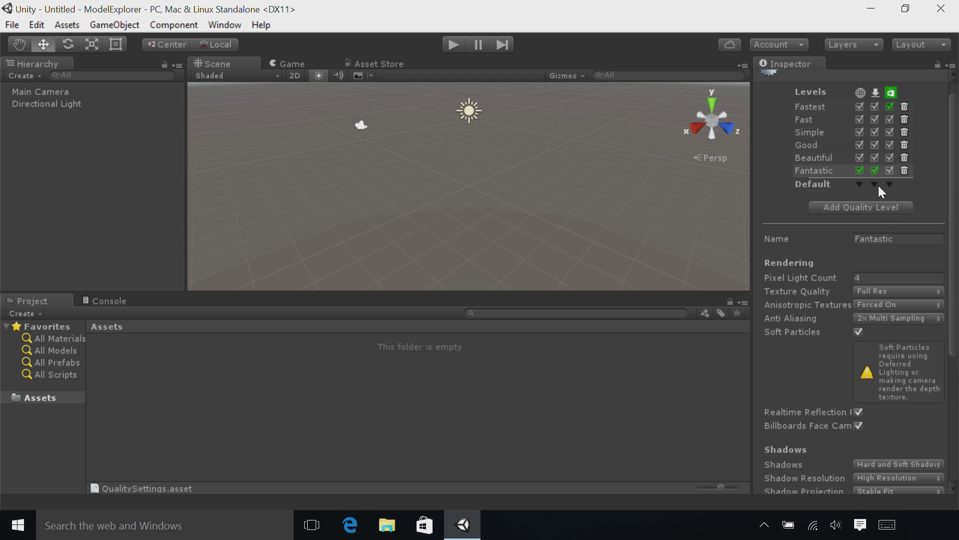
pyautogui.click(874, 183)
pyautogui.click(889, 199)
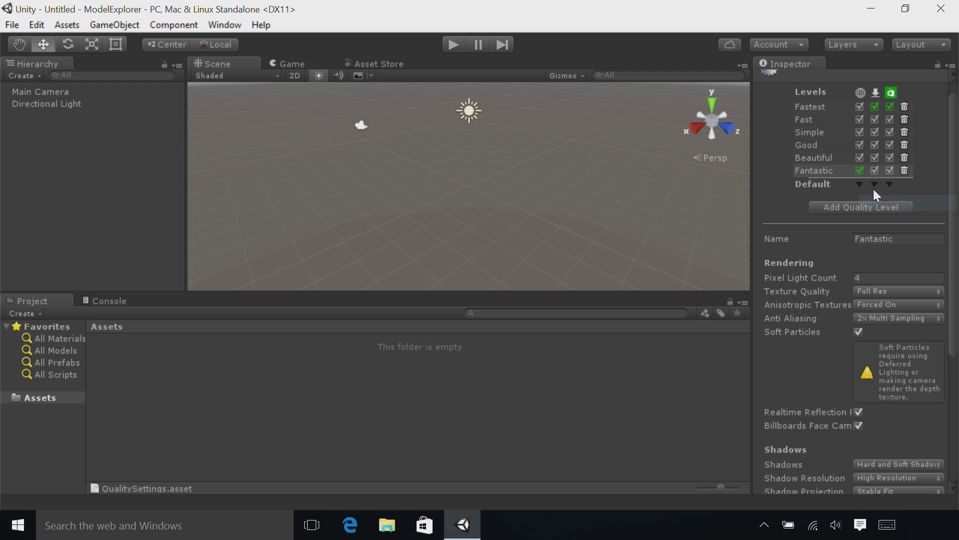
pyautogui.click(860, 184)
pyautogui.click(874, 198)
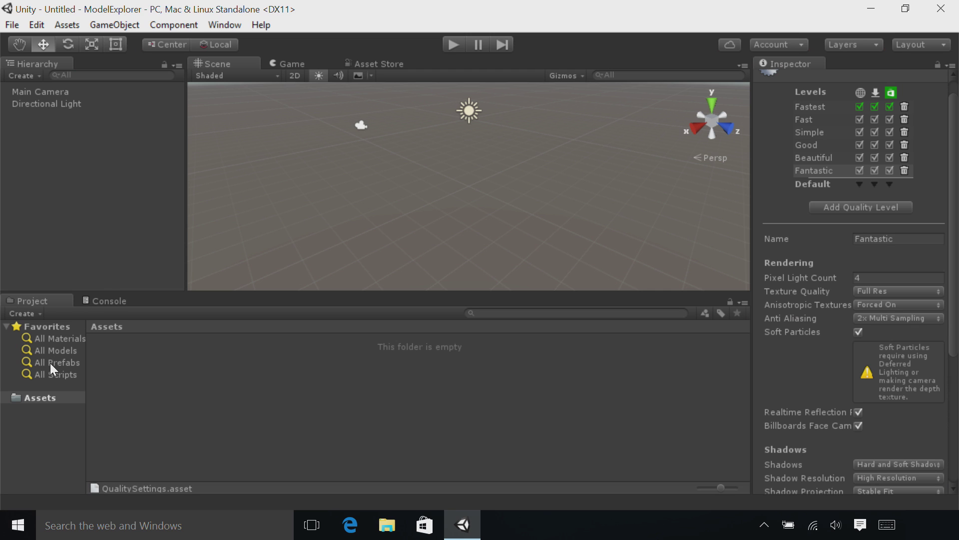
pyautogui.rightClick(50, 402)
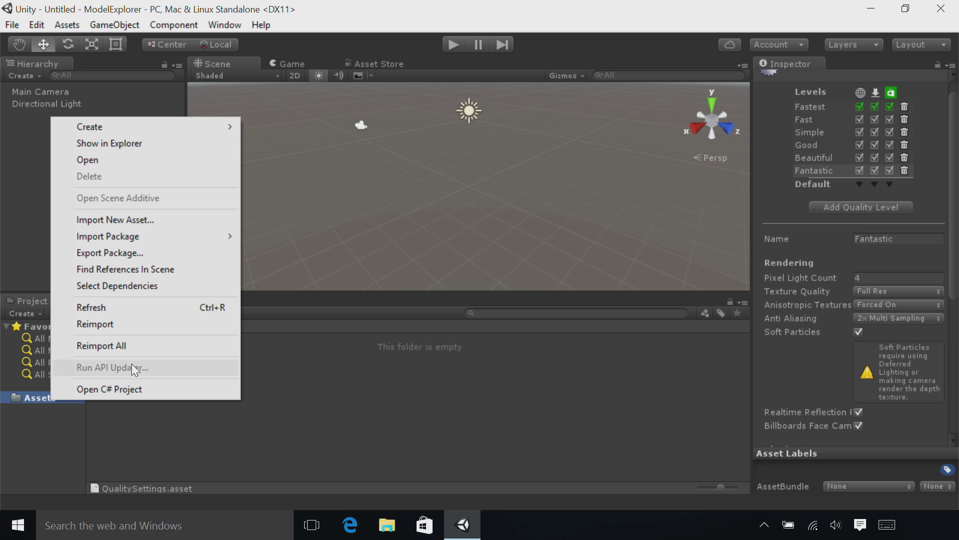
# Step: Import the custom package ModelExplorer.unitypackage with all of its assets
pyautogui.moveTo(183, 241)
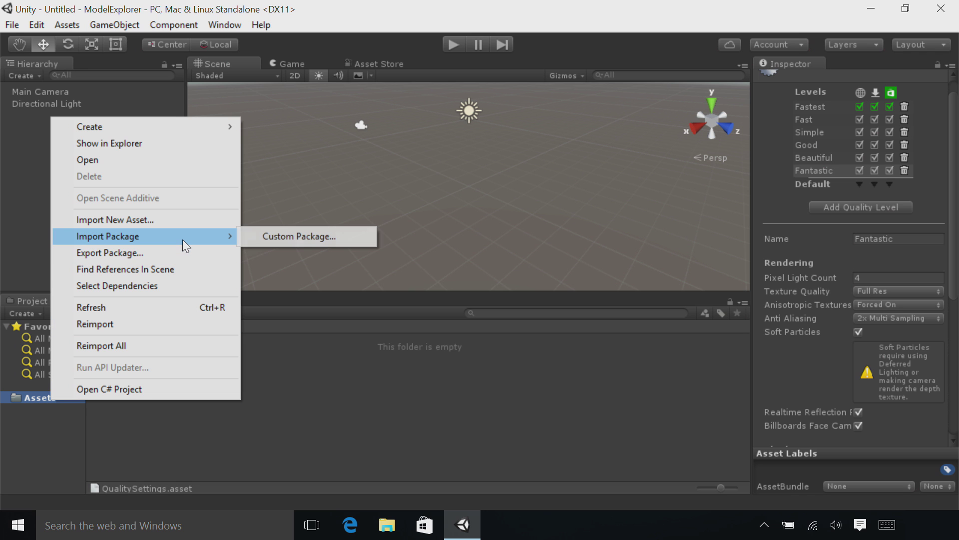
pyautogui.click(268, 236)
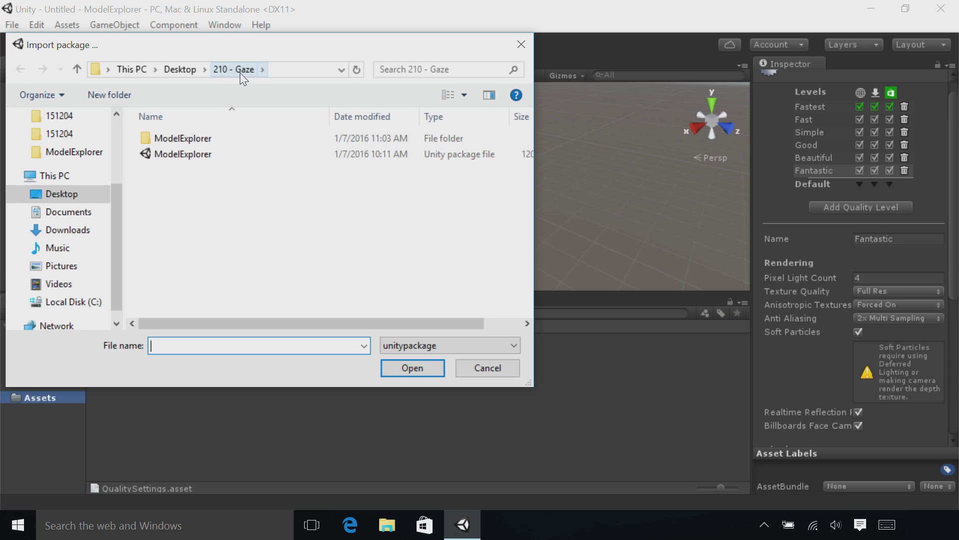
pyautogui.click(220, 157)
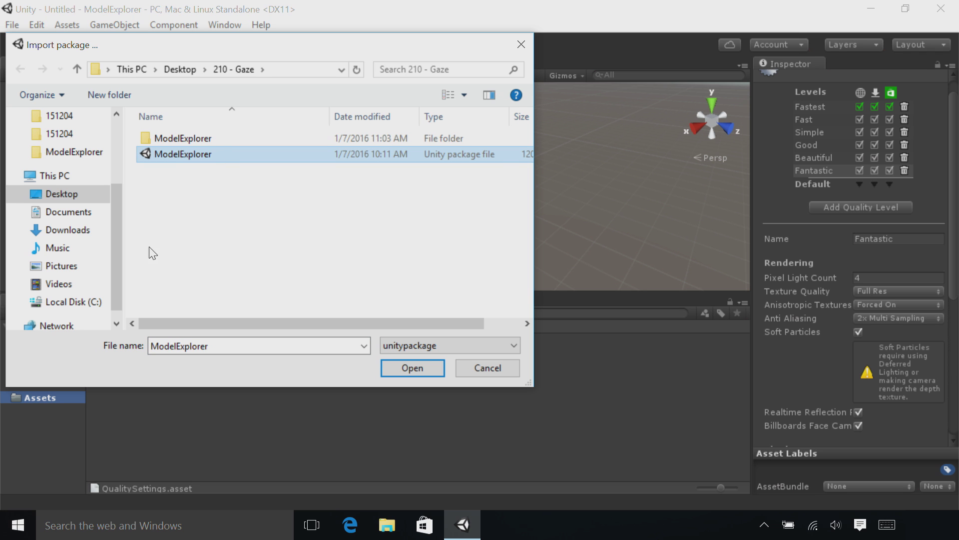
pyautogui.click(403, 370)
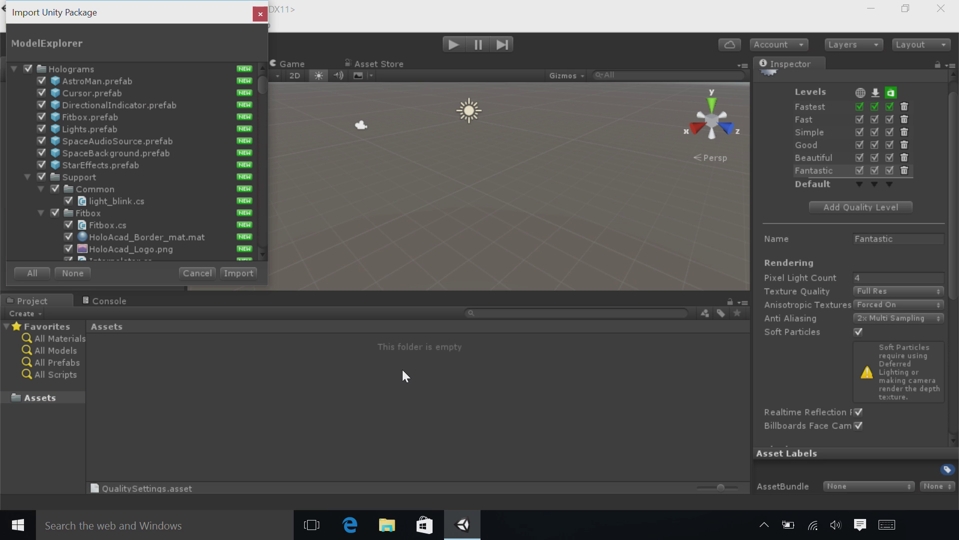
pyautogui.click(239, 274)
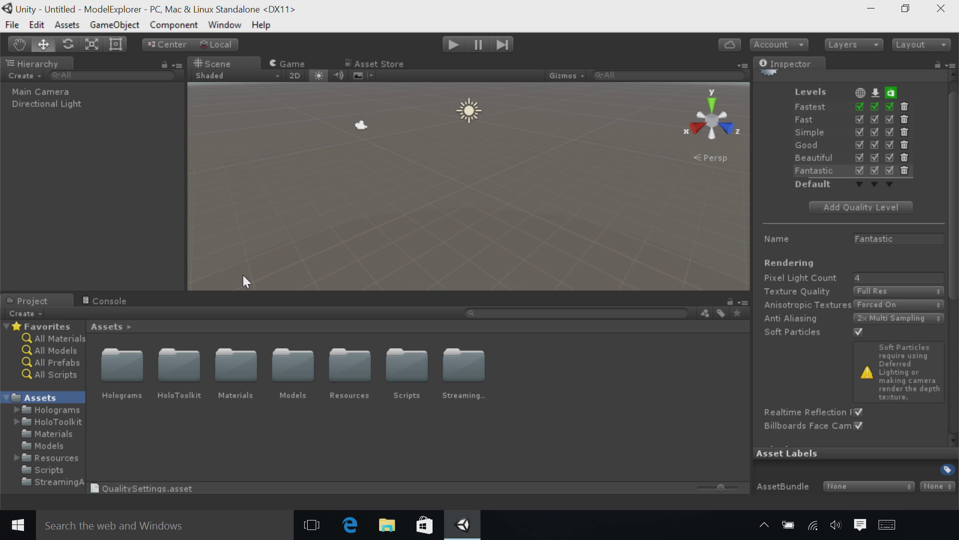
# Step: Delete the default Main Camera from the Hierarchy
pyautogui.click(78, 92)
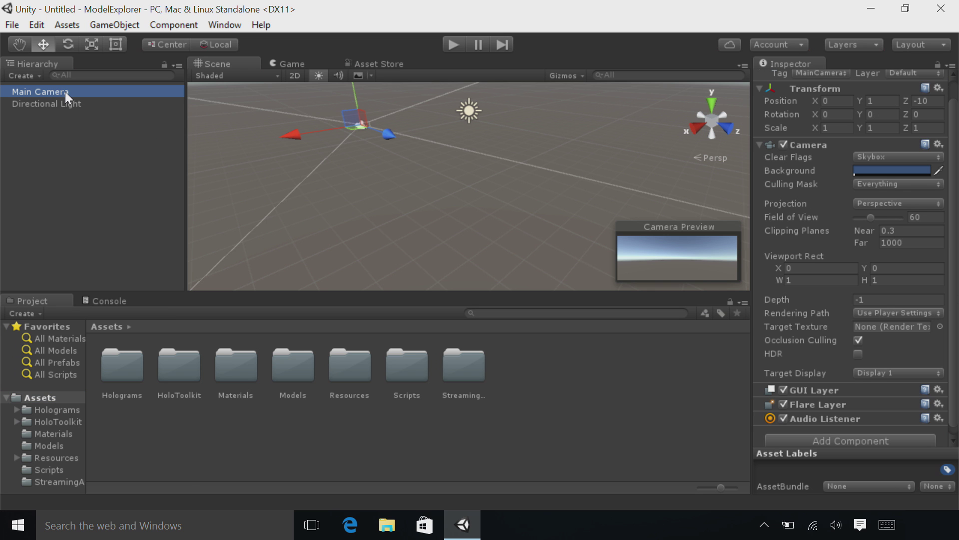
pyautogui.rightClick(67, 96)
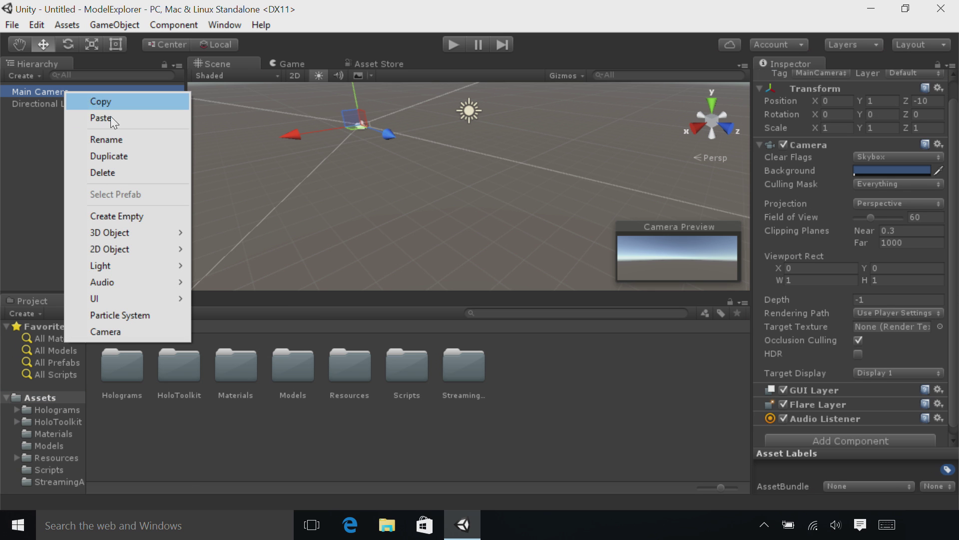
pyautogui.click(134, 170)
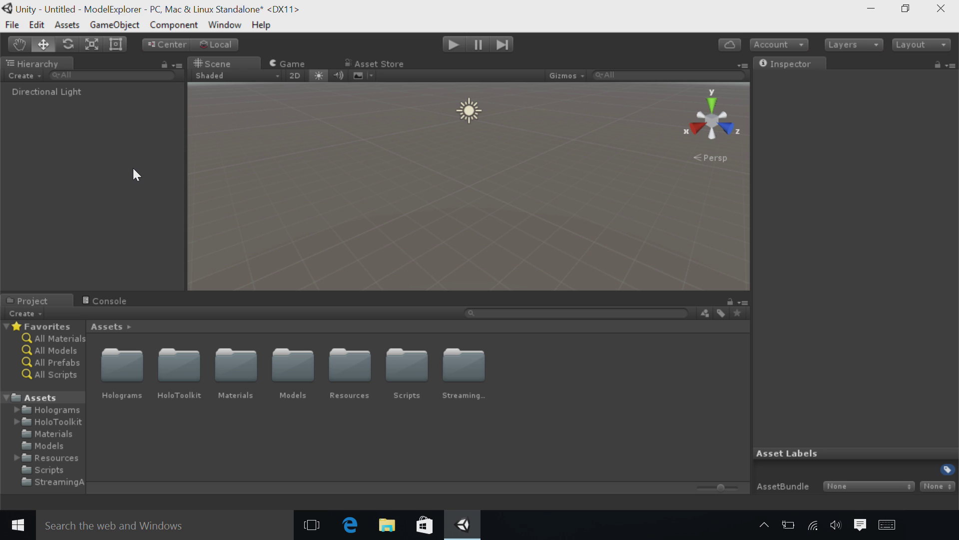
# Step: Add the Main Camera prefab from HoloToolkit/Camera to the scene
pyautogui.click(56, 424)
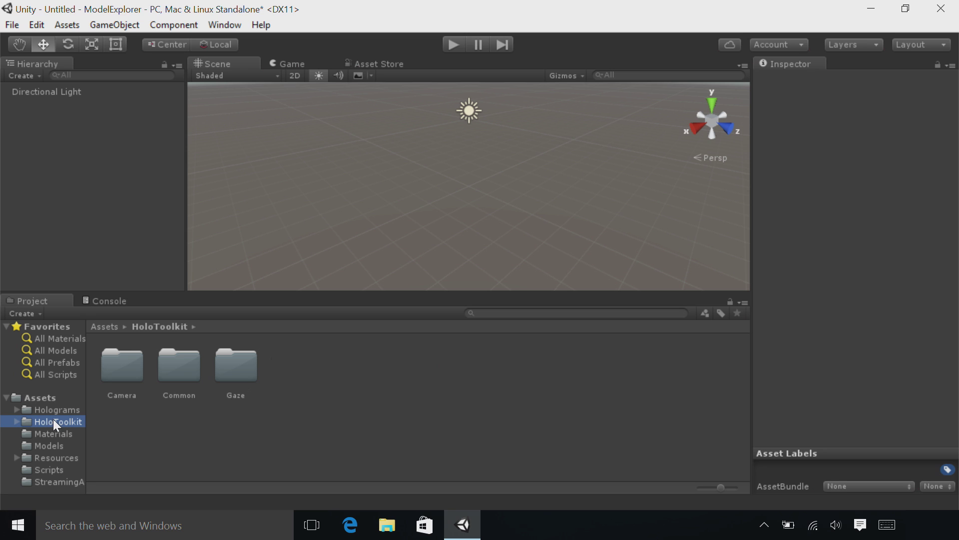
pyautogui.doubleClick(117, 371)
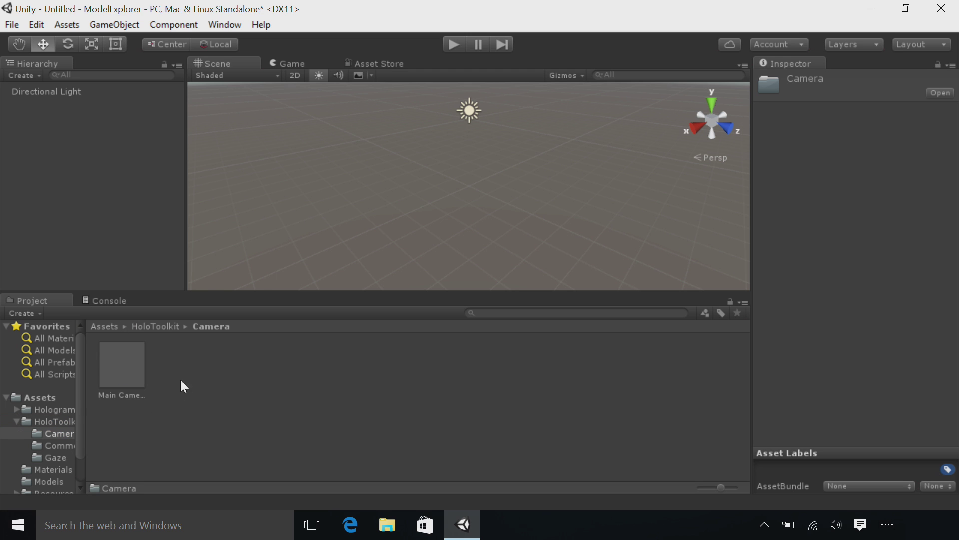
pyautogui.moveTo(124, 376); pyautogui.dragTo(135, 200)
pyautogui.moveTo(62, 125); pyautogui.dragTo(61, 124)
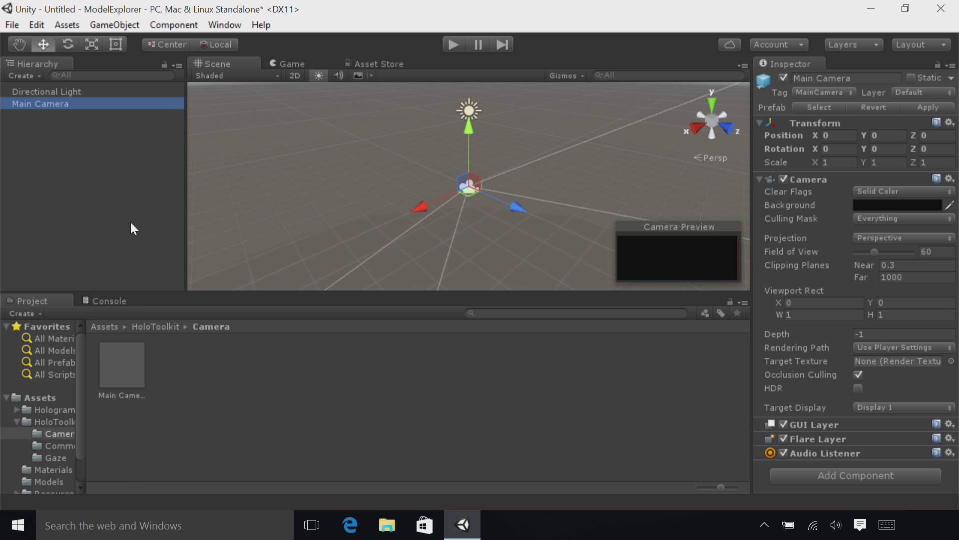
pyautogui.click(74, 92)
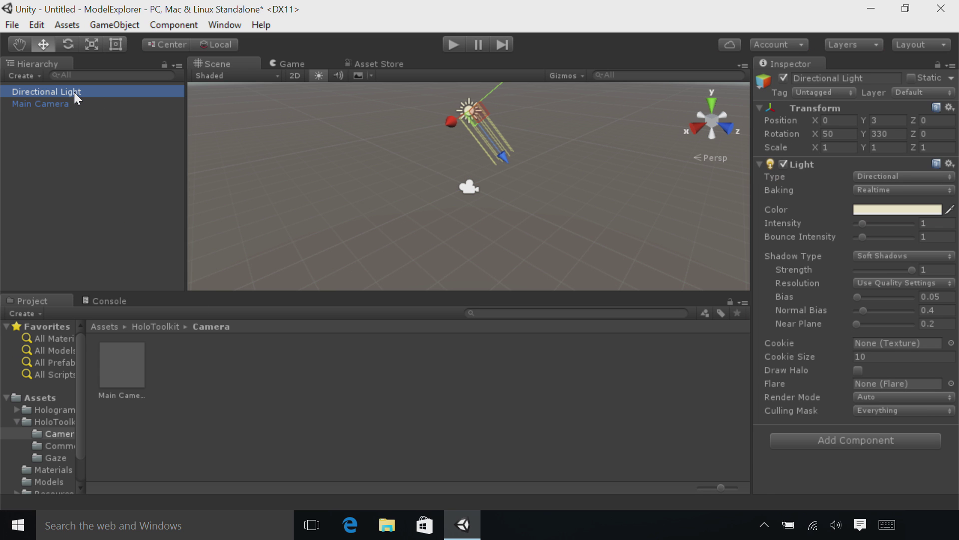
# Step: Delete the Directional Light and show the Holograms folder's prefabs
pyautogui.rightClick(73, 92)
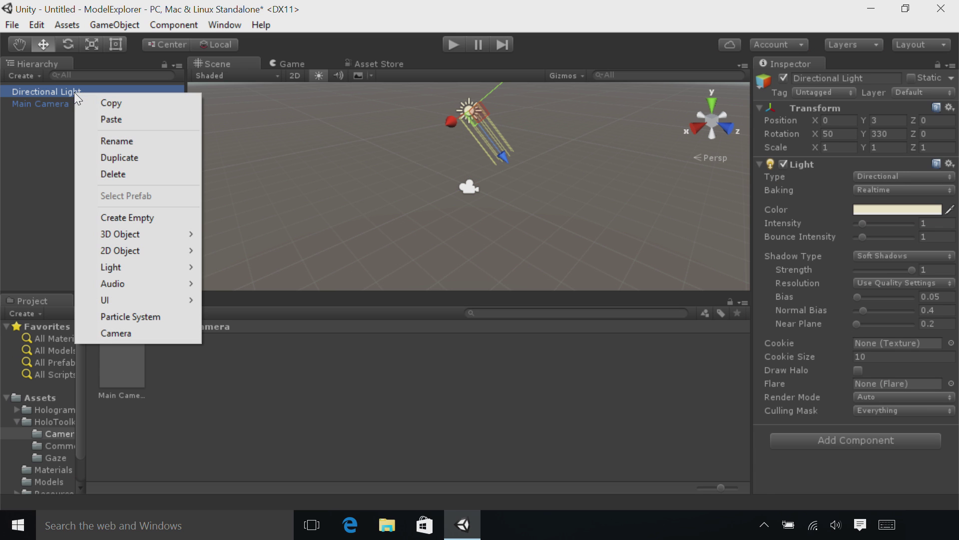
pyautogui.click(140, 173)
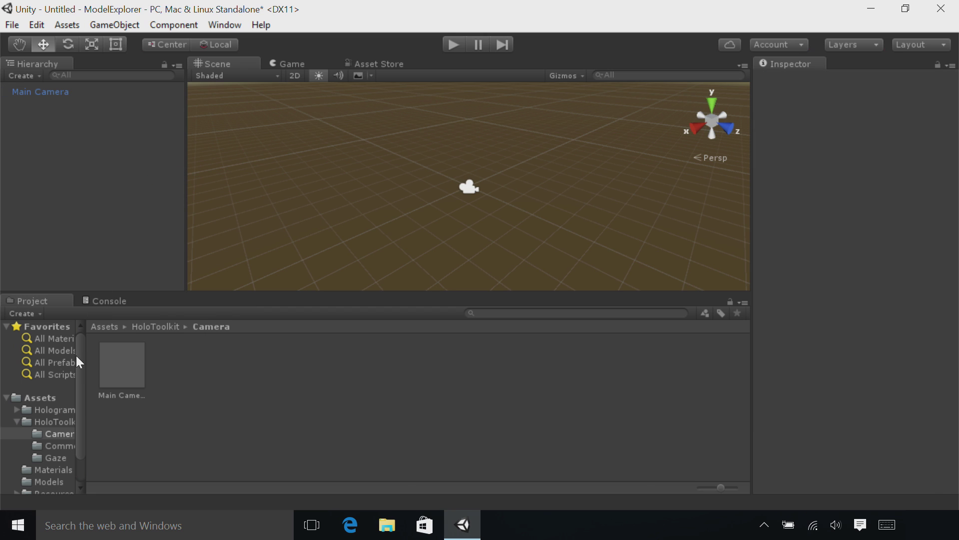
pyautogui.moveTo(80, 361); pyautogui.dragTo(76, 410)
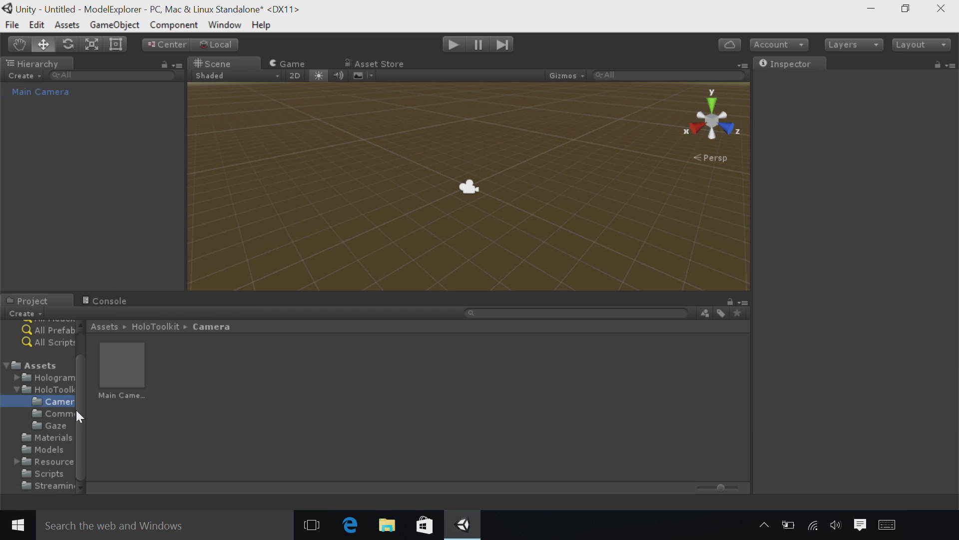
pyautogui.click(64, 377)
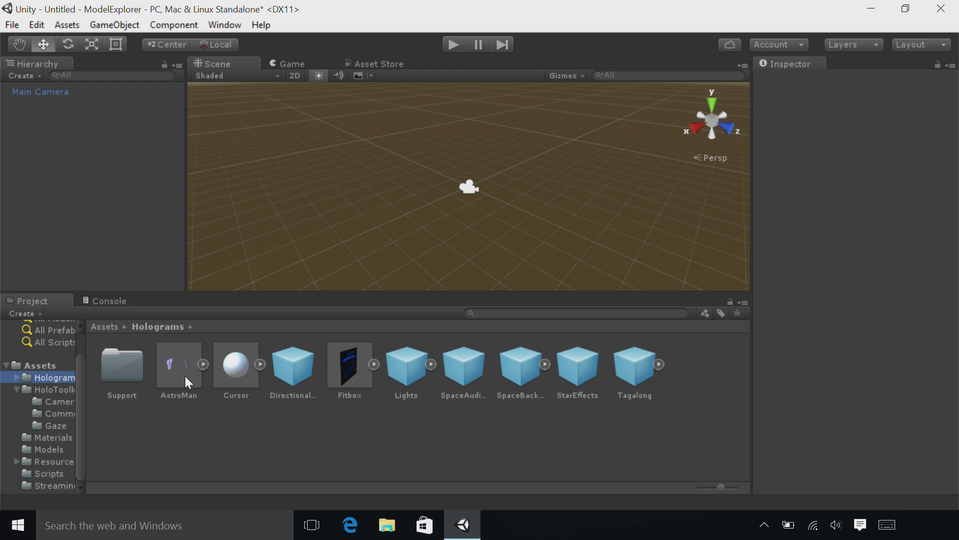
# Step: Drag the AstroMan, Lights, SpaceBackground and SpaceAudioSource prefabs into the Hierarchy
pyautogui.moveTo(185, 376); pyautogui.dragTo(63, 151)
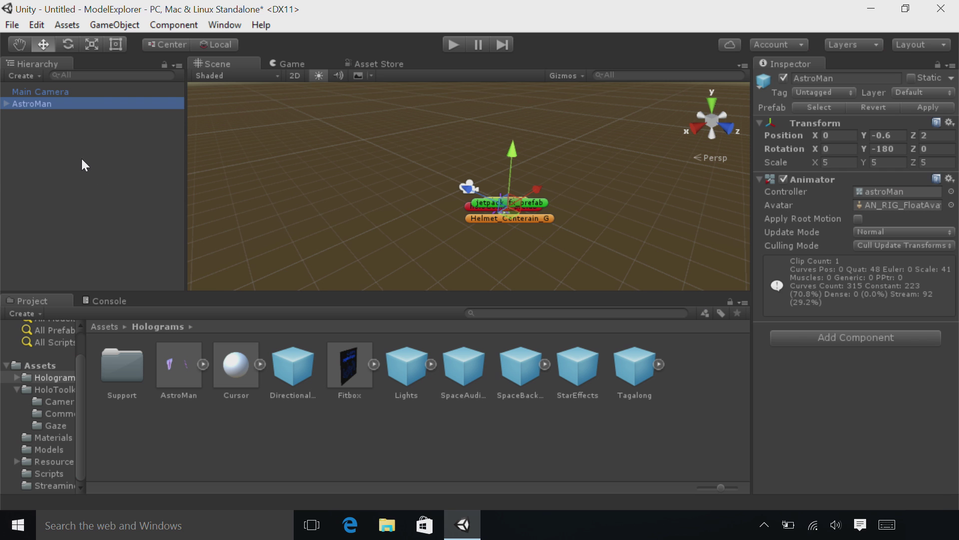
pyautogui.moveTo(82, 159); pyautogui.dragTo(82, 159)
pyautogui.moveTo(517, 372); pyautogui.dragTo(73, 157)
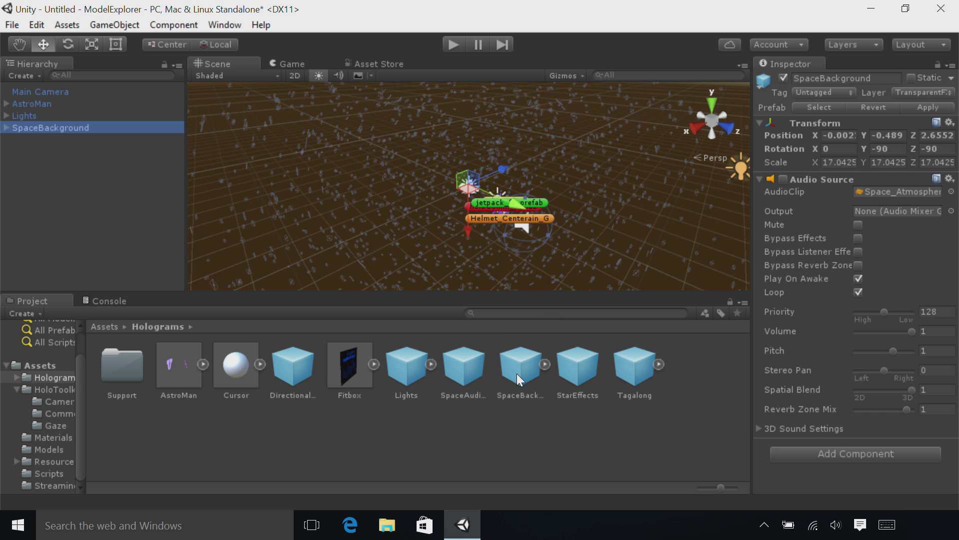
pyautogui.moveTo(452, 367); pyautogui.dragTo(65, 173)
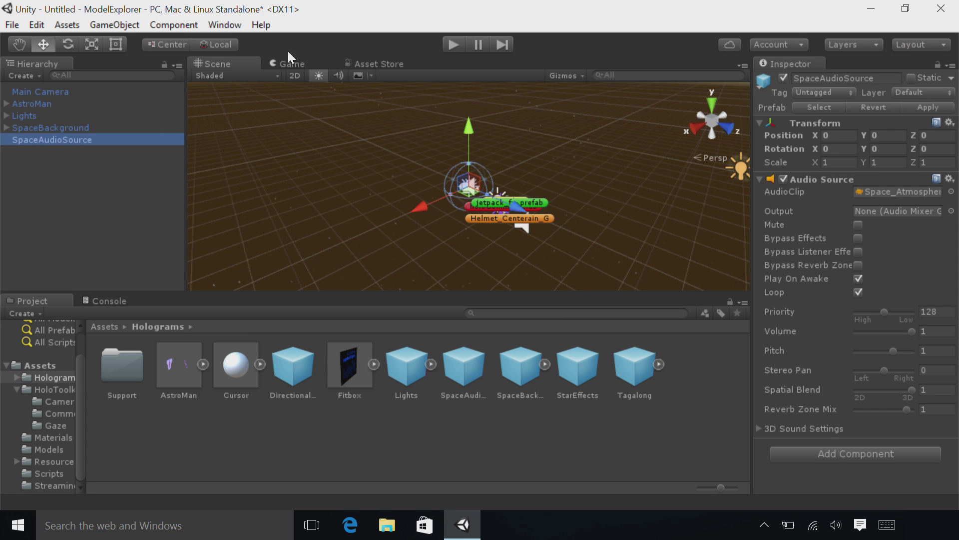
pyautogui.click(451, 48)
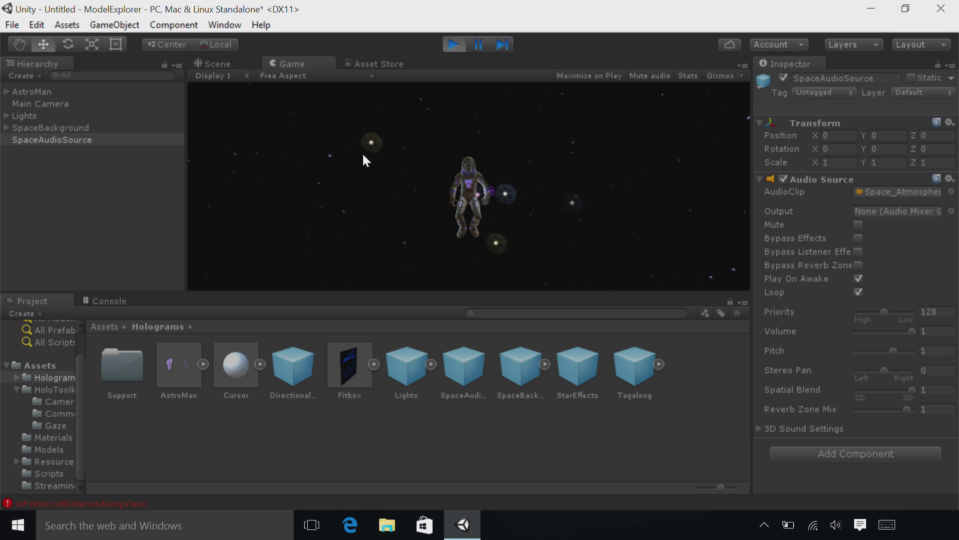
pyautogui.click(450, 45)
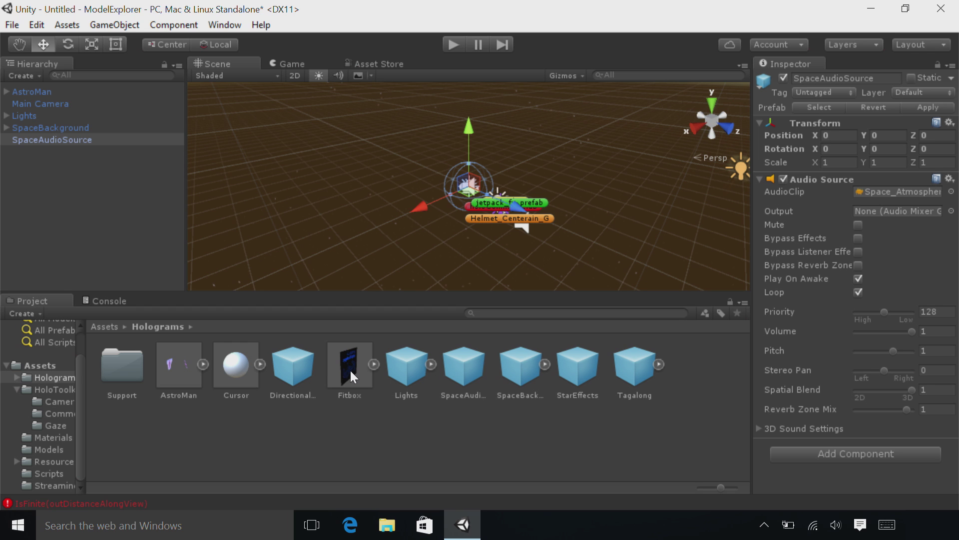
# Step: Add the Fitbox prefab and assign AstroMan to its Hologram Collection field
pyautogui.moveTo(350, 369); pyautogui.dragTo(104, 221)
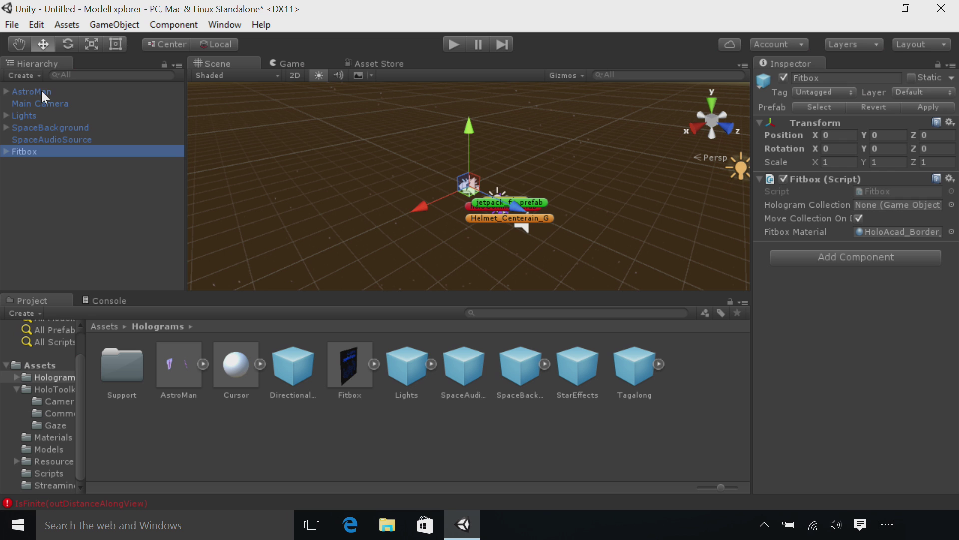
pyautogui.moveTo(41, 91); pyautogui.dragTo(882, 214)
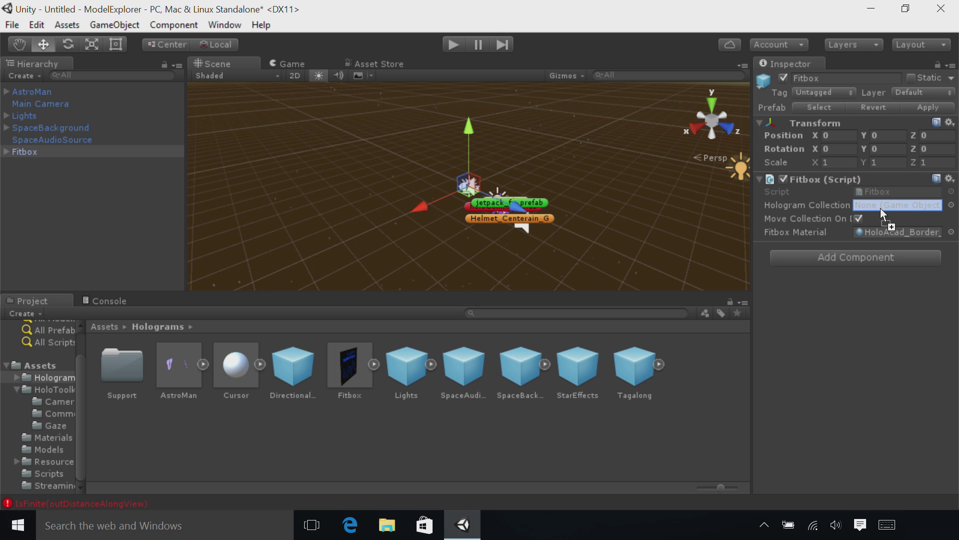
pyautogui.moveTo(880, 207); pyautogui.dragTo(881, 208)
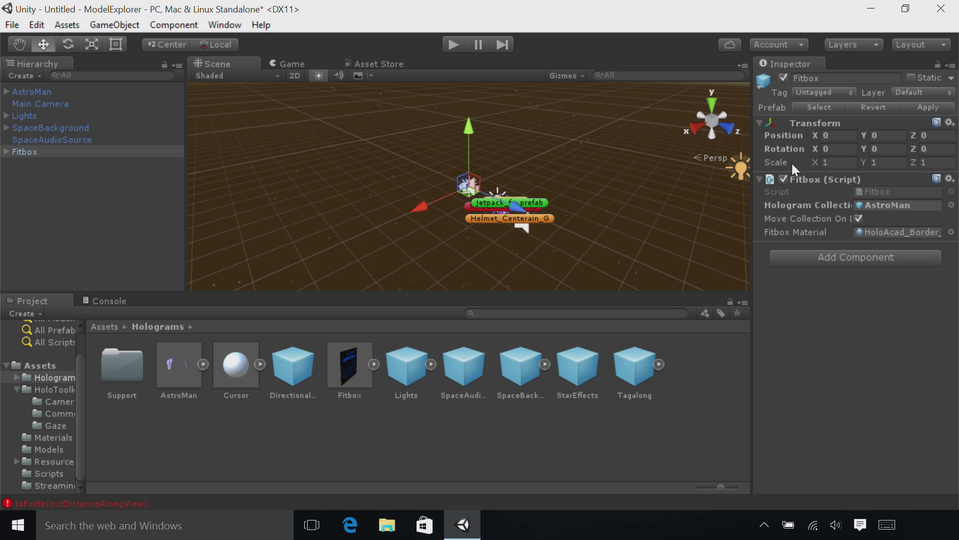
# Step: Save the scene as ModelExplorer in a new Assets/Scenes folder
pyautogui.click(11, 25)
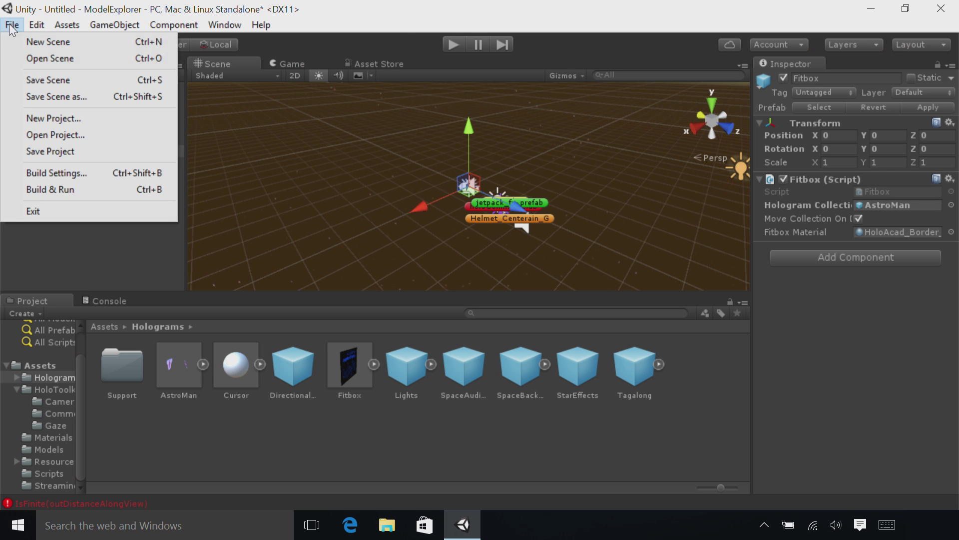
pyautogui.click(70, 97)
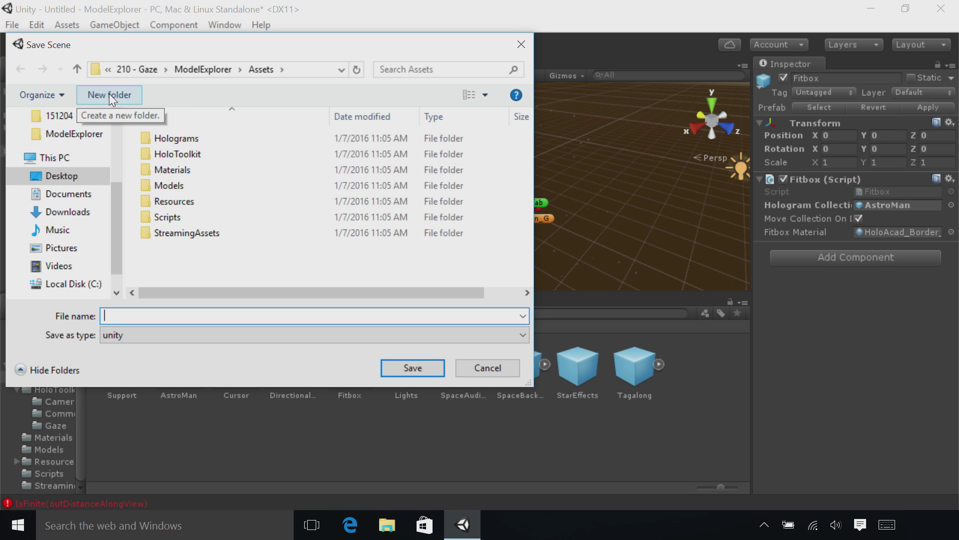
pyautogui.click(109, 94)
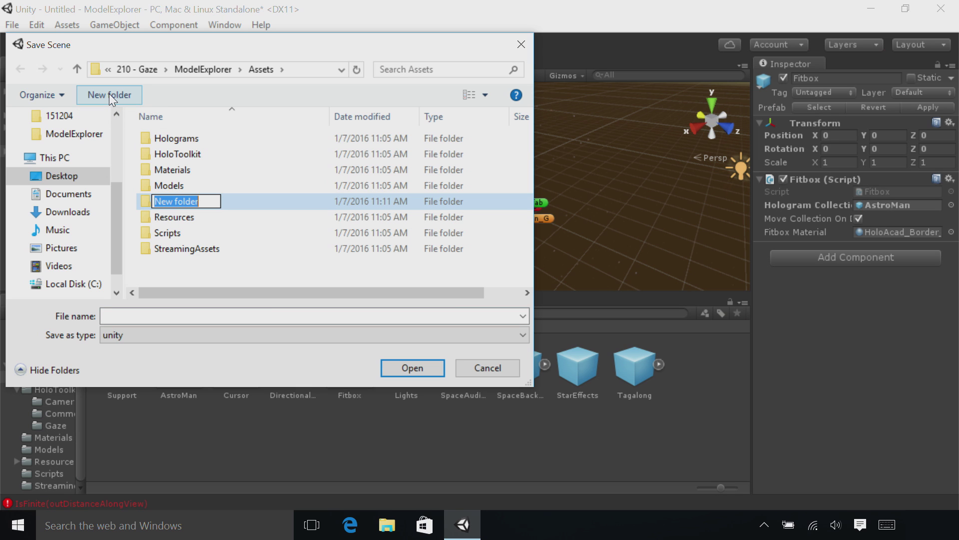
pyautogui.write('Scenes')
pyautogui.press('Return')
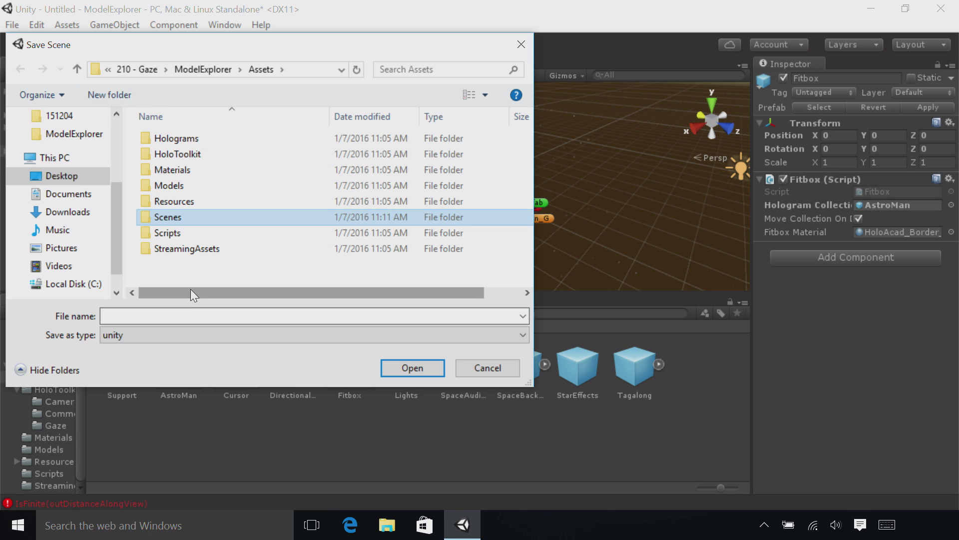
pyautogui.click(180, 317)
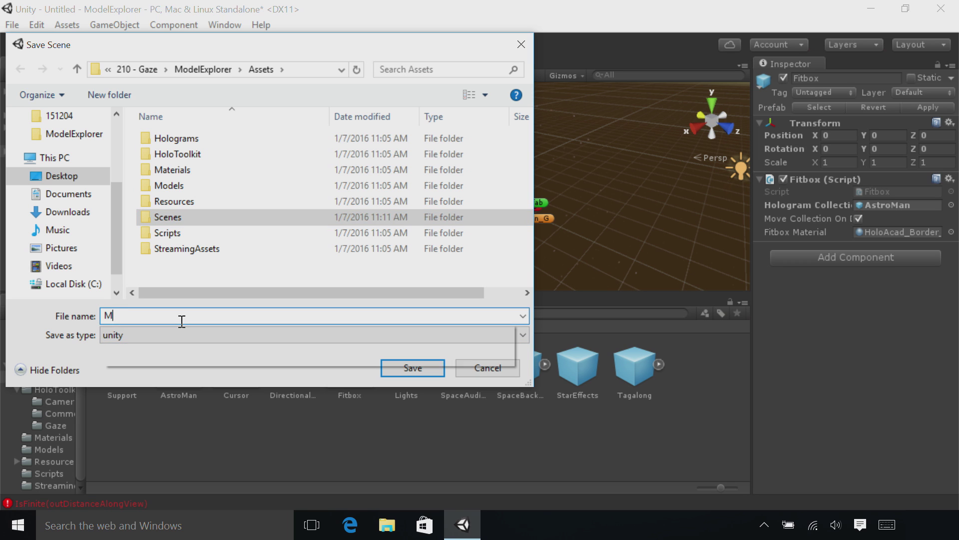
pyautogui.write('ModelExplorer')
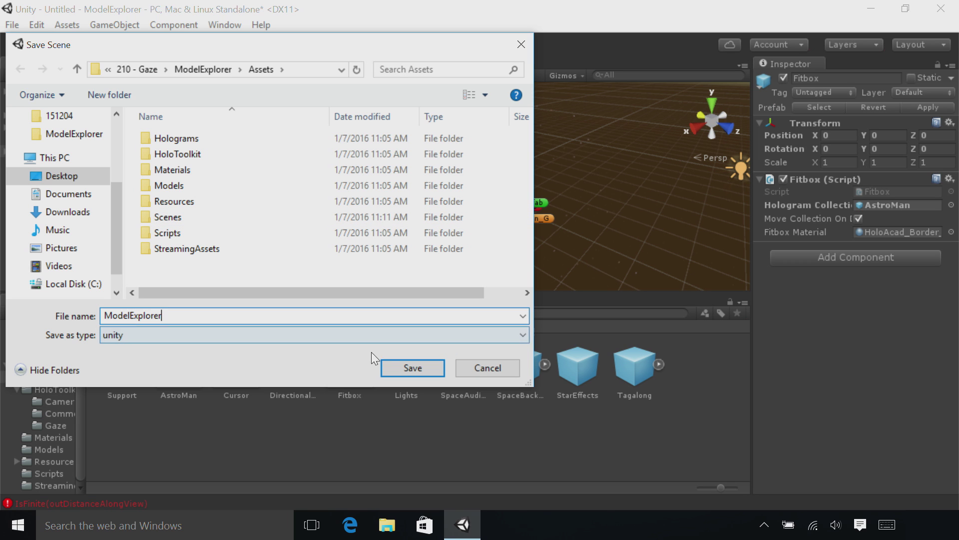
pyautogui.click(414, 368)
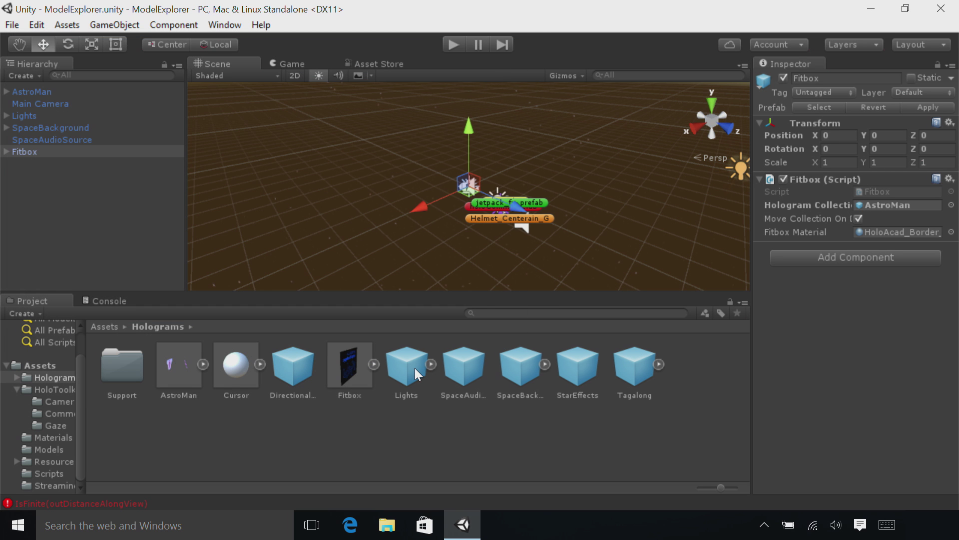
# Step: Add the open ModelExplorer scene to Build Settings and switch the platform to Windows Store
pyautogui.click(14, 27)
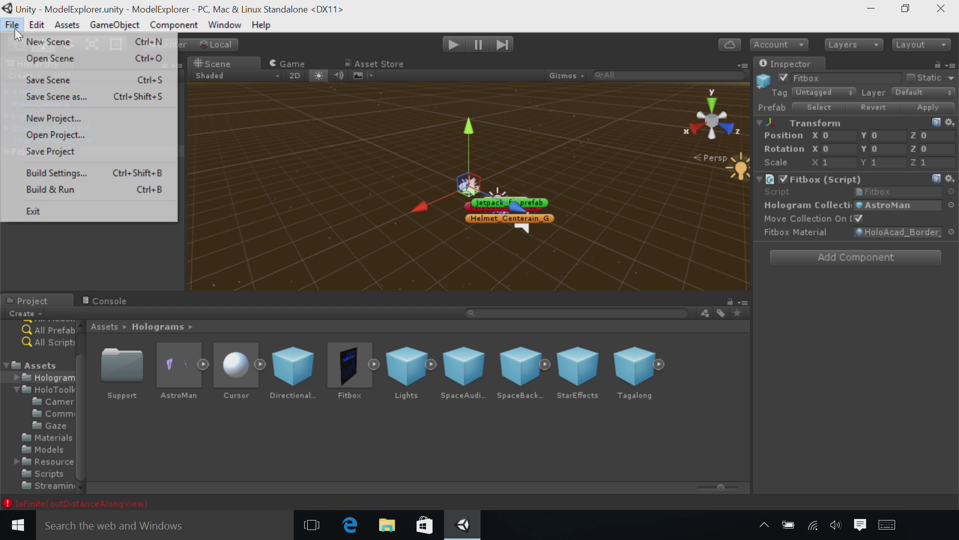
pyautogui.click(14, 26)
pyautogui.click(36, 25)
pyautogui.moveTo(15, 29)
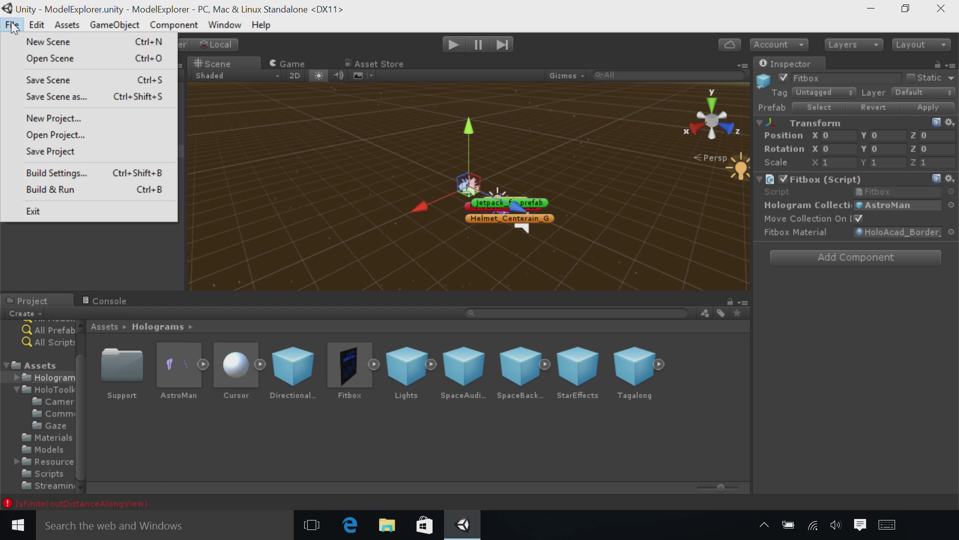
pyautogui.click(54, 179)
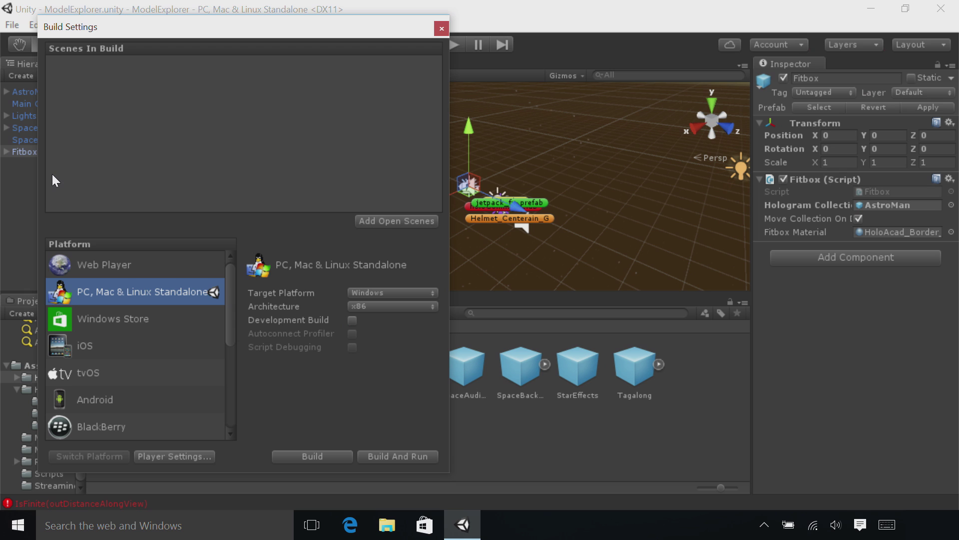
pyautogui.click(363, 223)
pyautogui.click(137, 319)
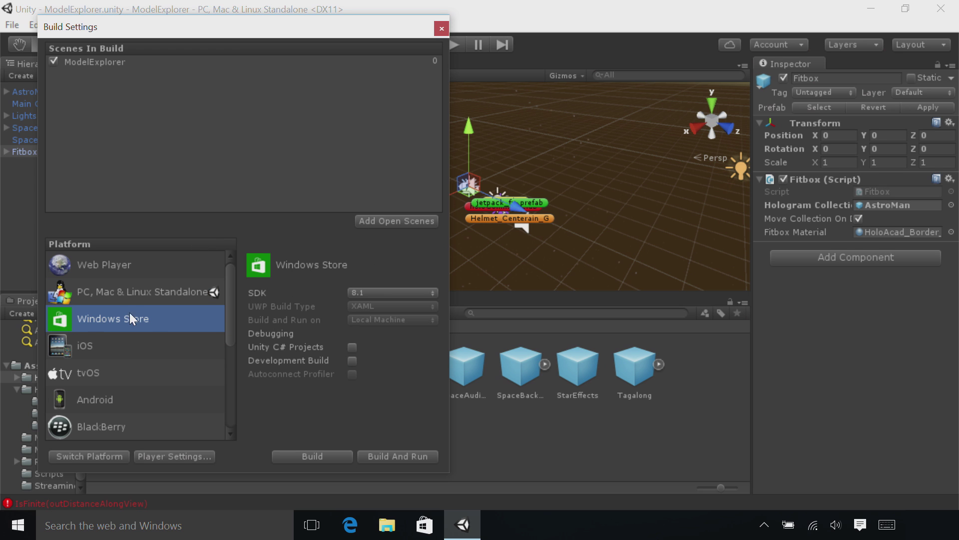
pyautogui.click(79, 455)
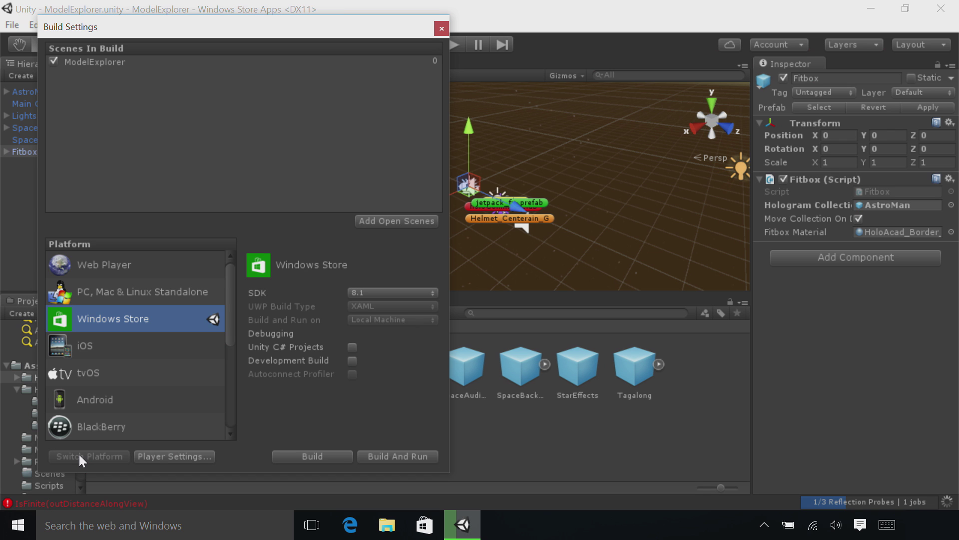
# Step: Set SDK to Universal 10, UWP Build Type to D3D, and enable Unity C# Projects
pyautogui.click(378, 293)
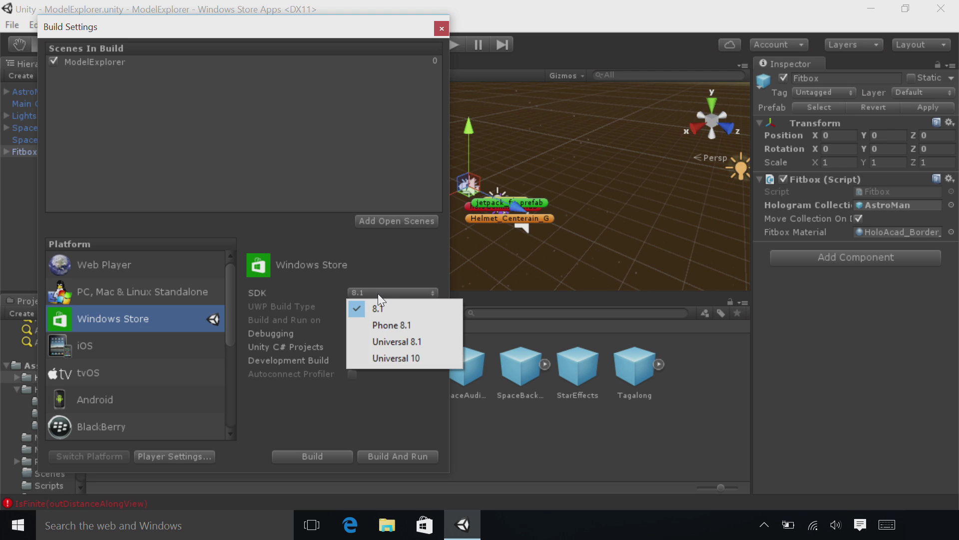
pyautogui.click(418, 358)
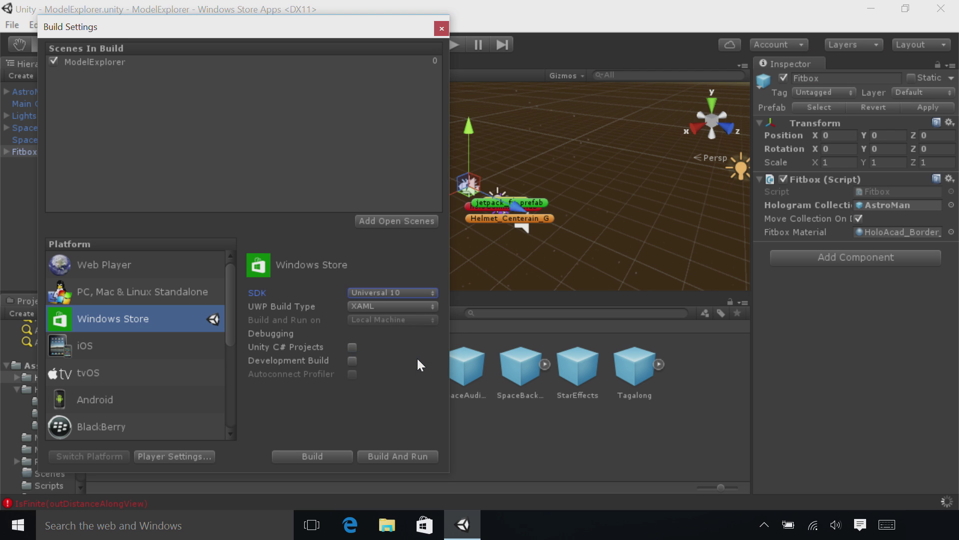
pyautogui.click(419, 307)
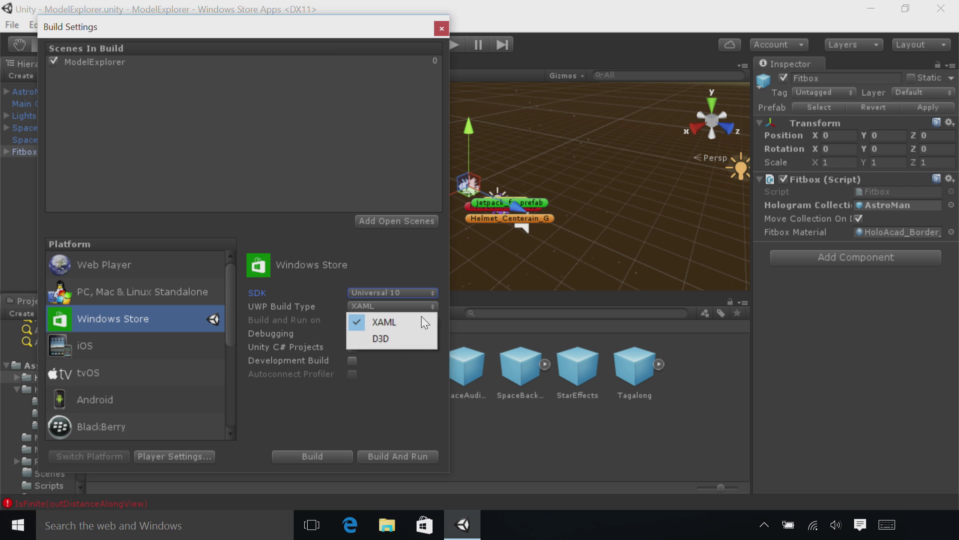
pyautogui.click(421, 343)
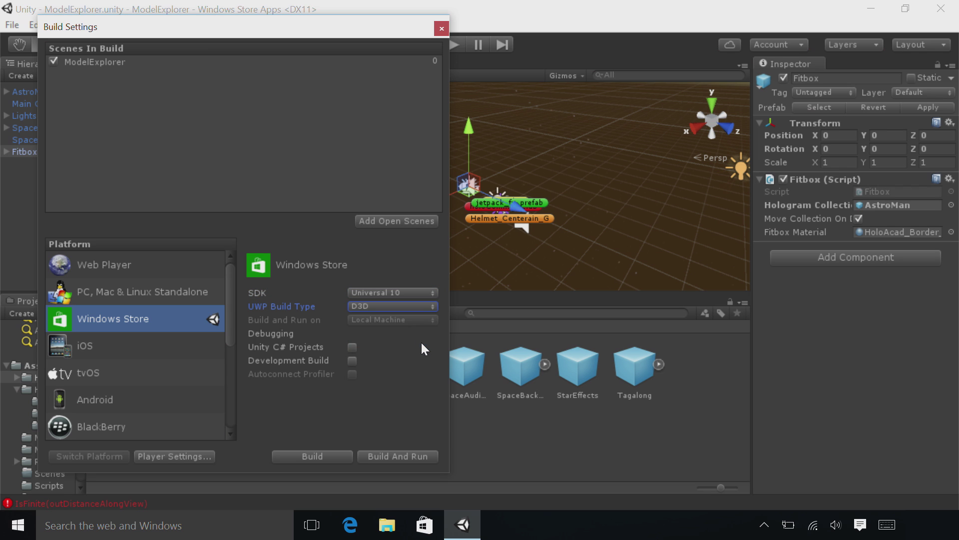
pyautogui.click(353, 348)
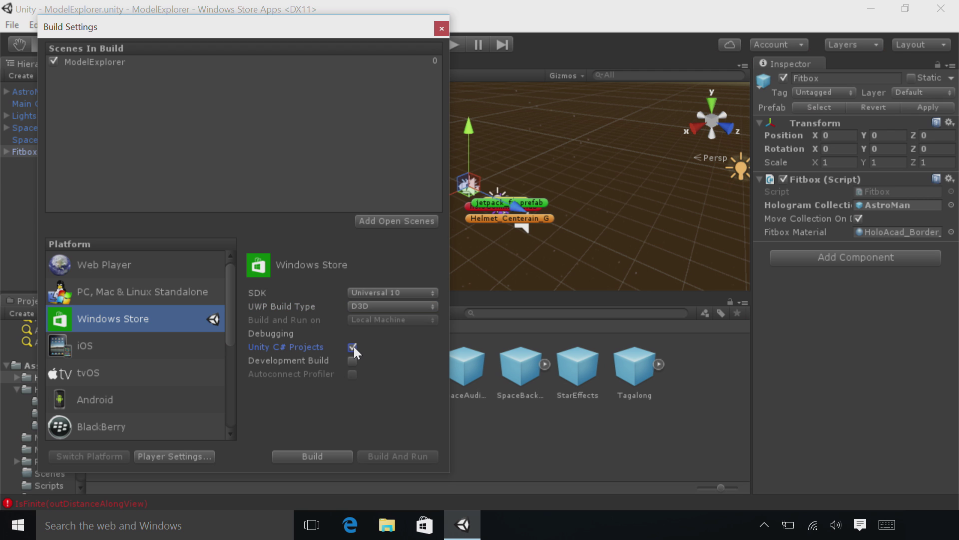
# Step: Build the Windows Store project into a newly created folder named 'App'
pyautogui.click(308, 457)
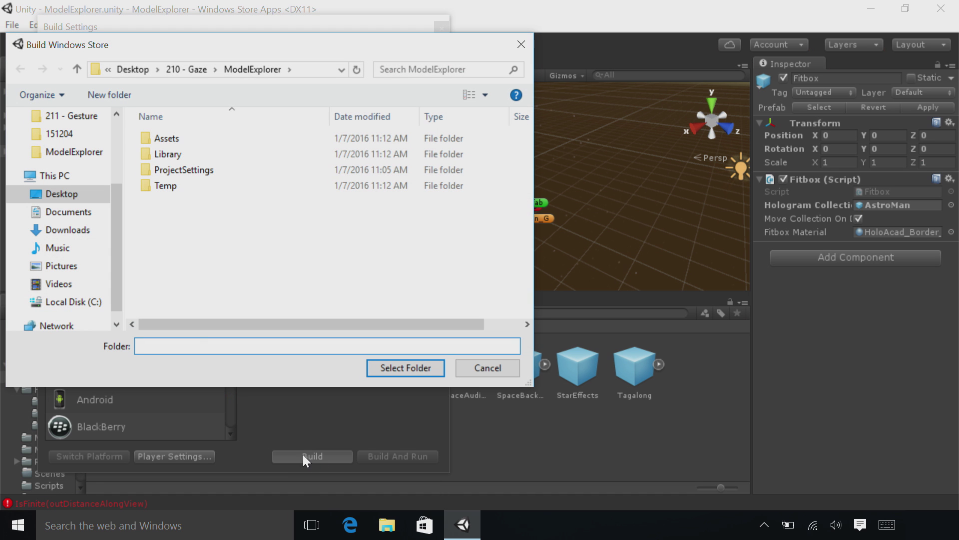
pyautogui.click(106, 95)
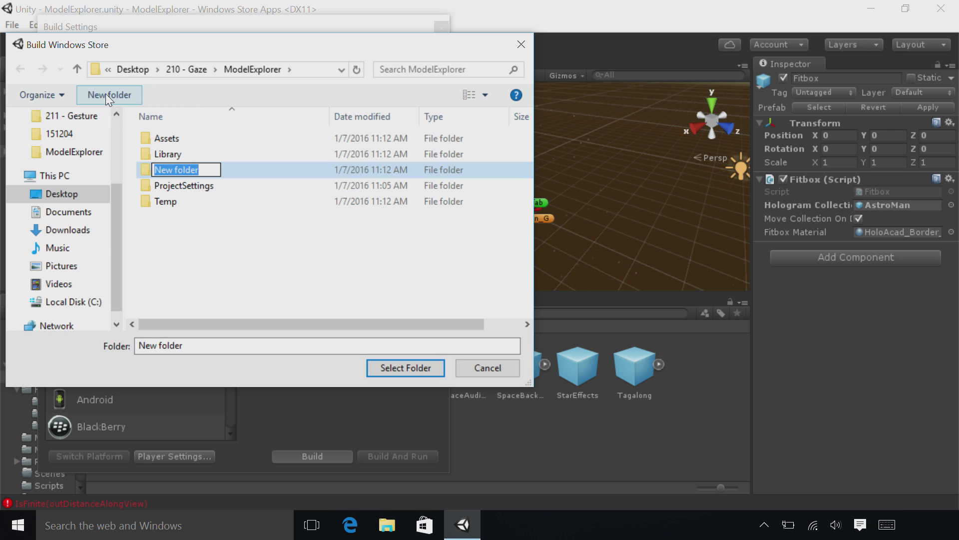
pyautogui.write('App')
pyautogui.press('Return')
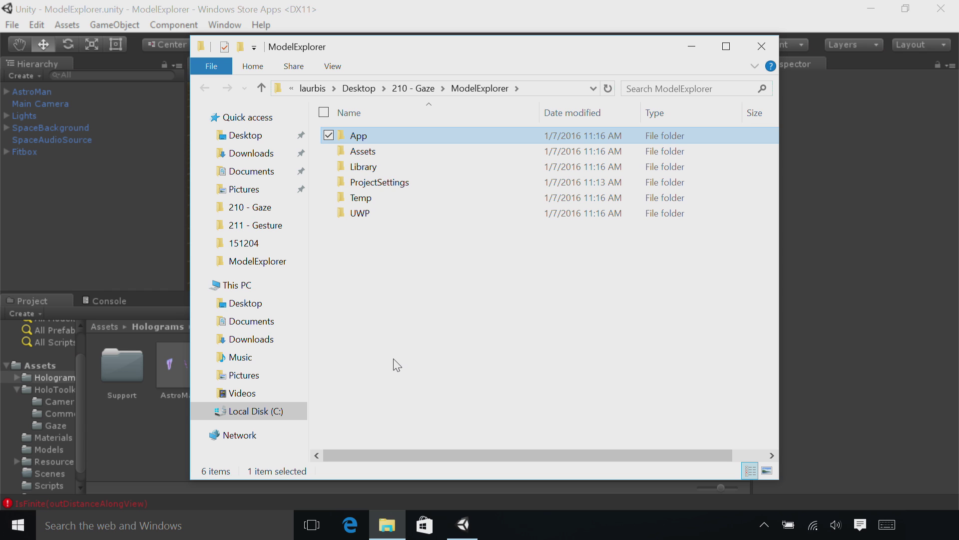
# Step: Open ModelExplorer.sln from the App folder in Visual Studio via the Version Selector
pyautogui.doubleClick(414, 131)
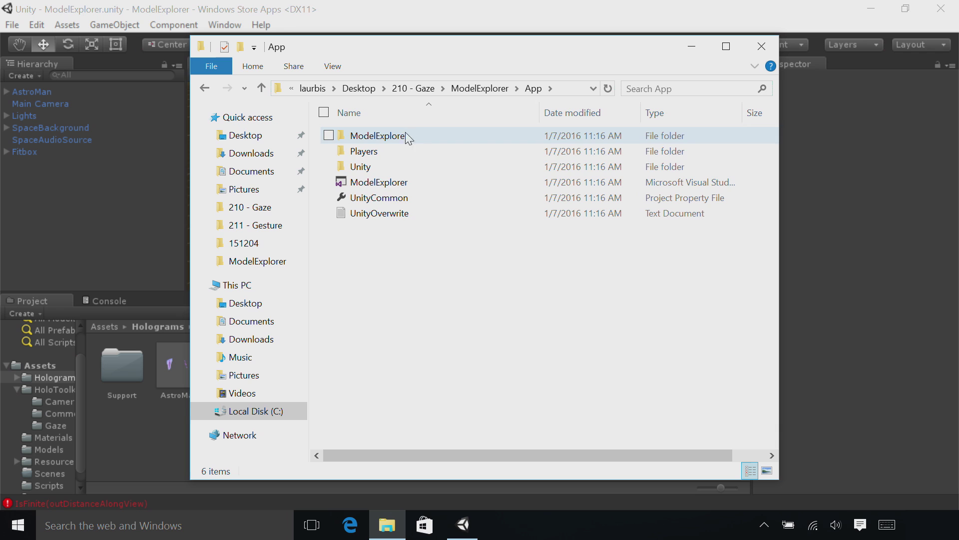
pyautogui.doubleClick(376, 183)
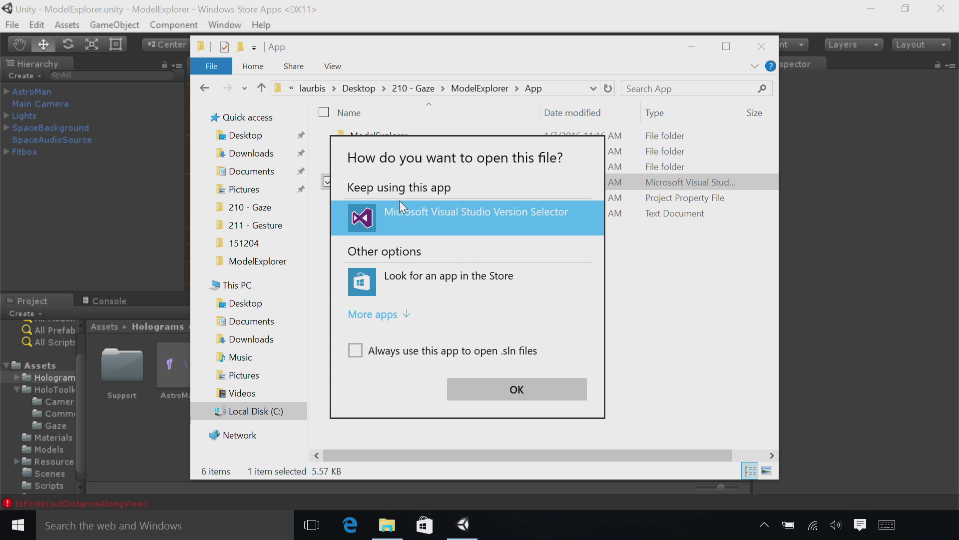
pyautogui.click(486, 383)
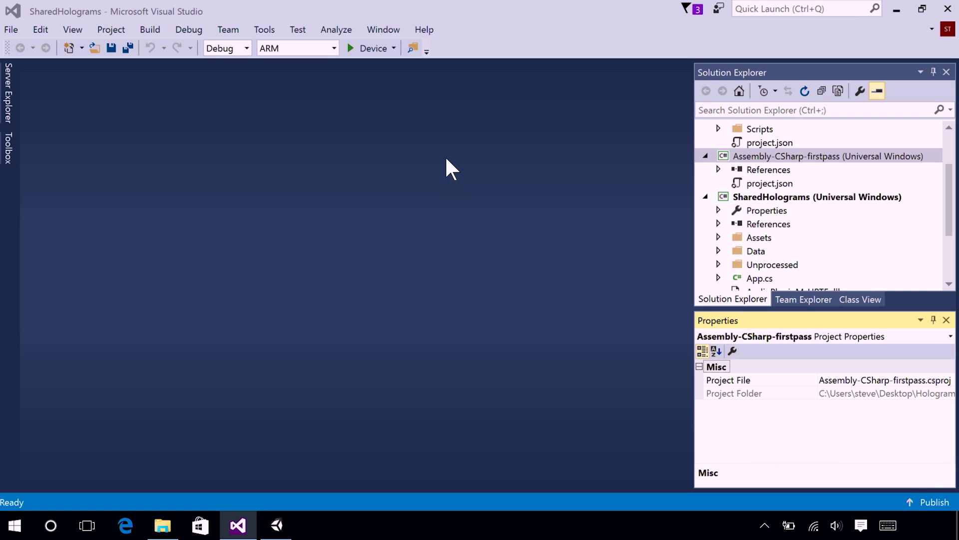
# Step: Switch to Release x86 targeting Remote Machine, then start without debugging
pyautogui.click(242, 50)
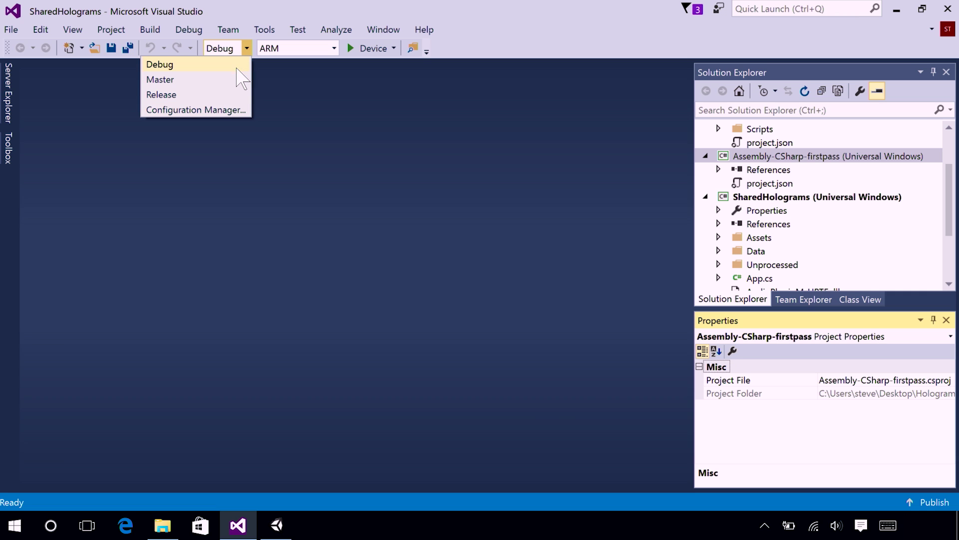
pyautogui.click(230, 94)
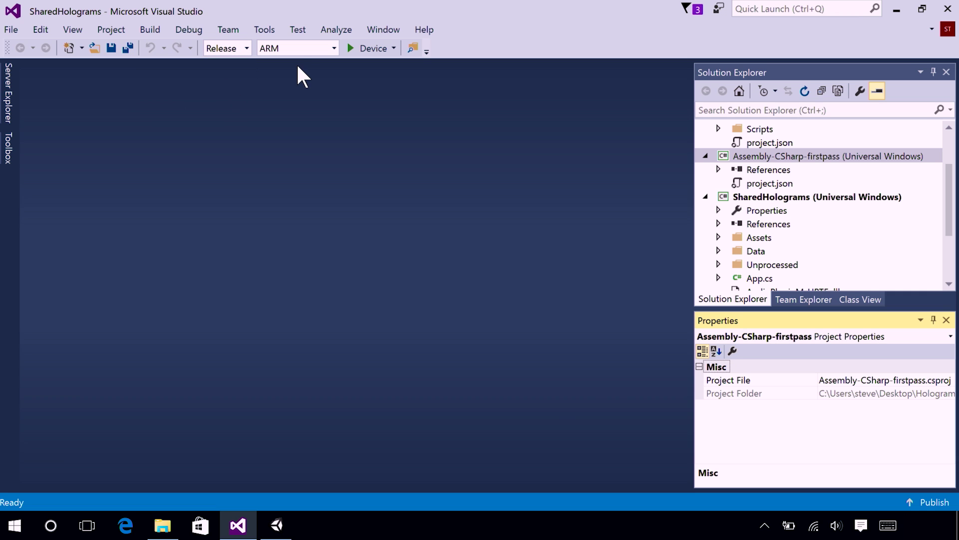
pyautogui.click(334, 48)
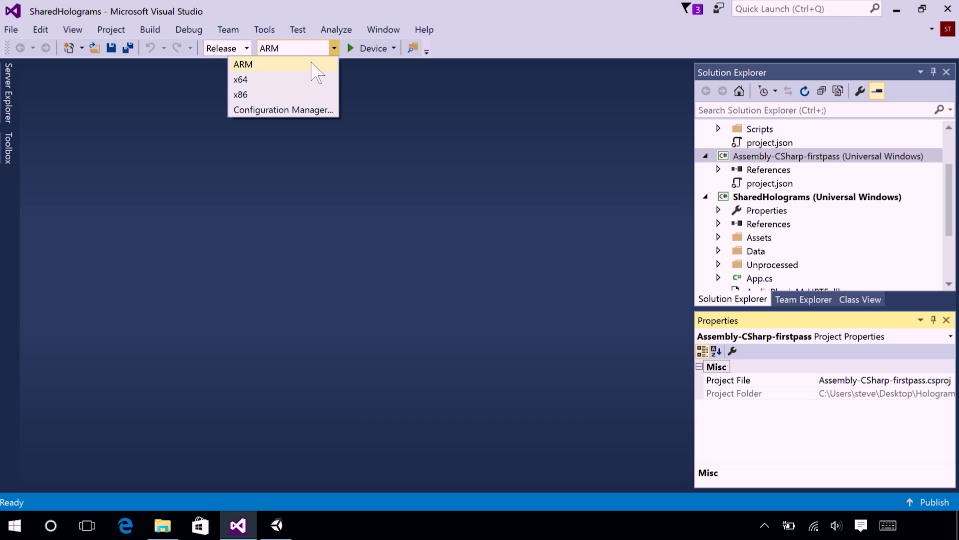
pyautogui.click(310, 95)
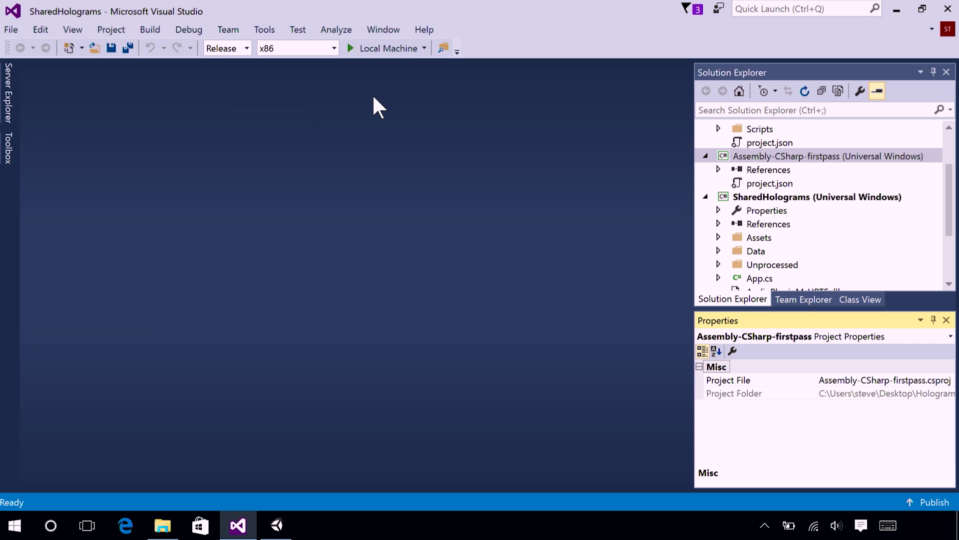
pyautogui.click(424, 49)
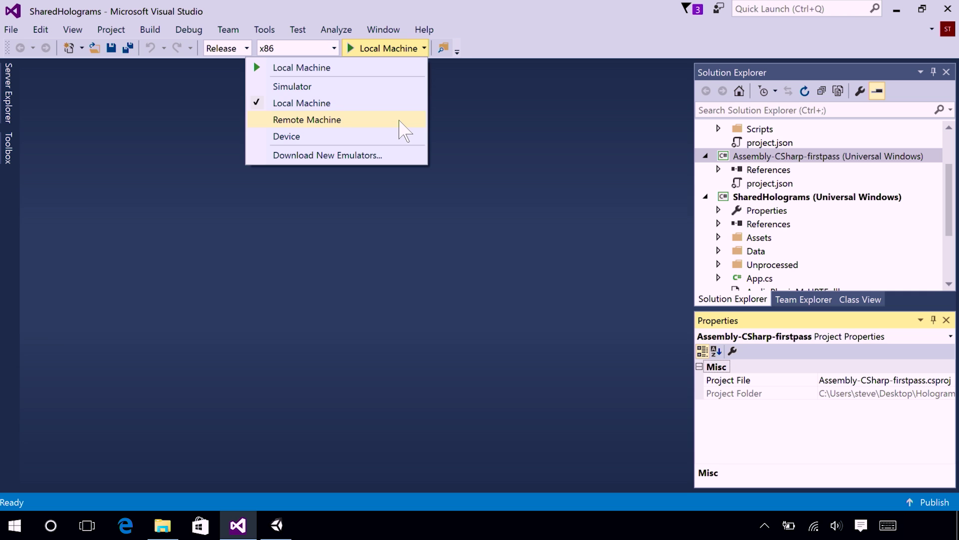
pyautogui.click(400, 120)
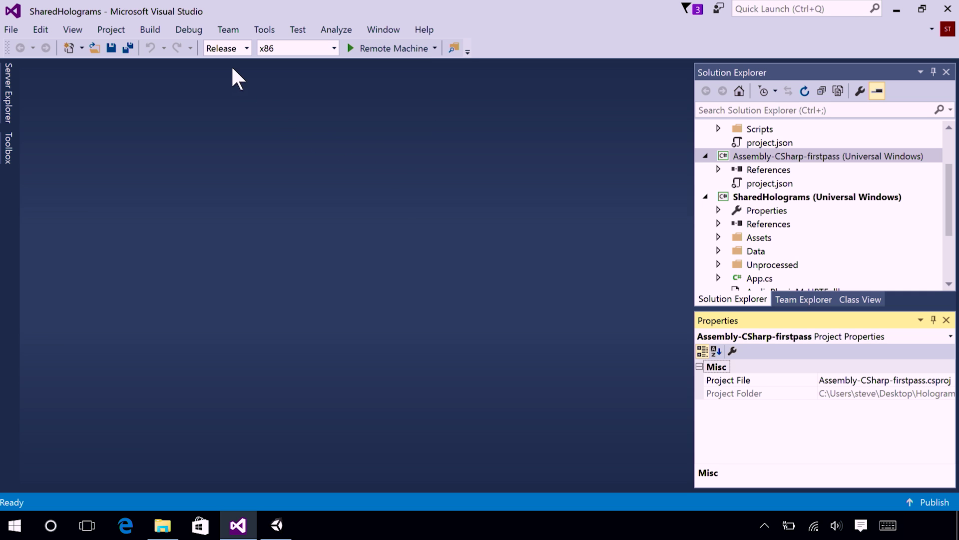
pyautogui.click(193, 31)
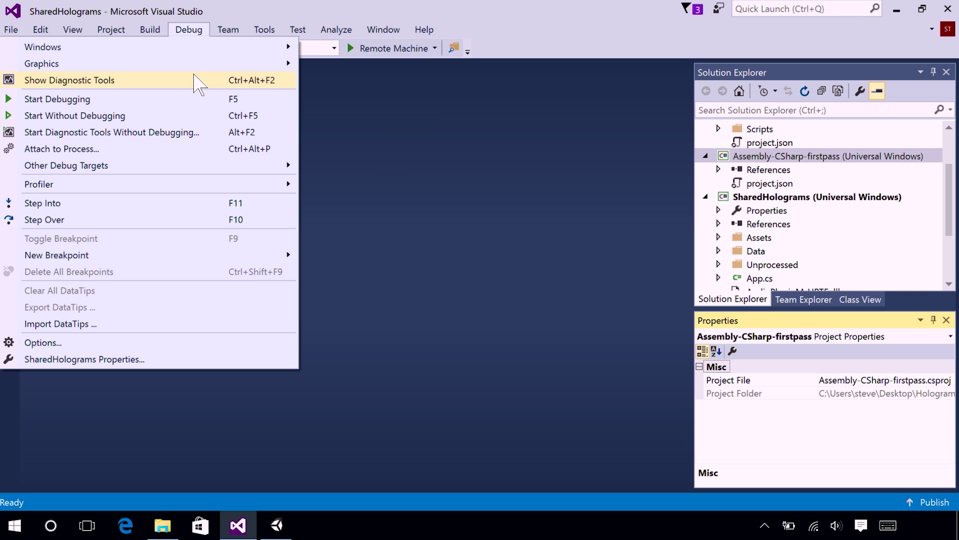
pyautogui.click(196, 115)
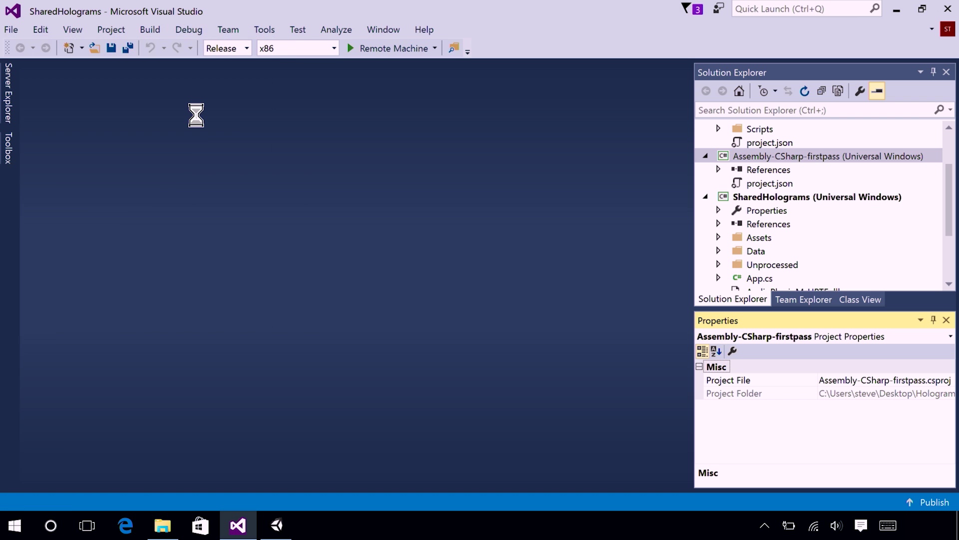